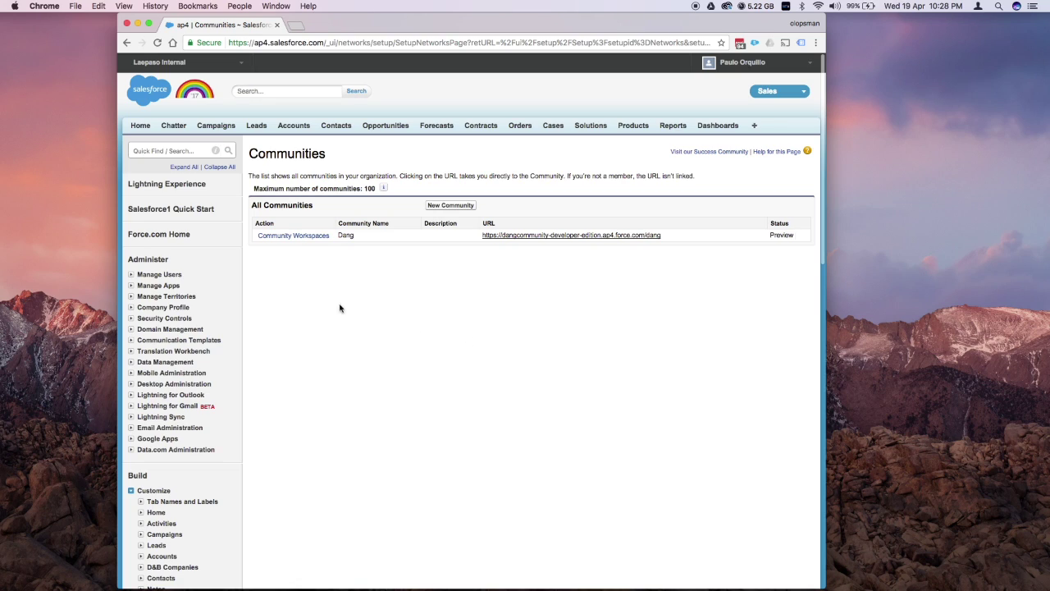
Open the Dang community's workspaces from Setup and launch it in Community Builder.
click(294, 236)
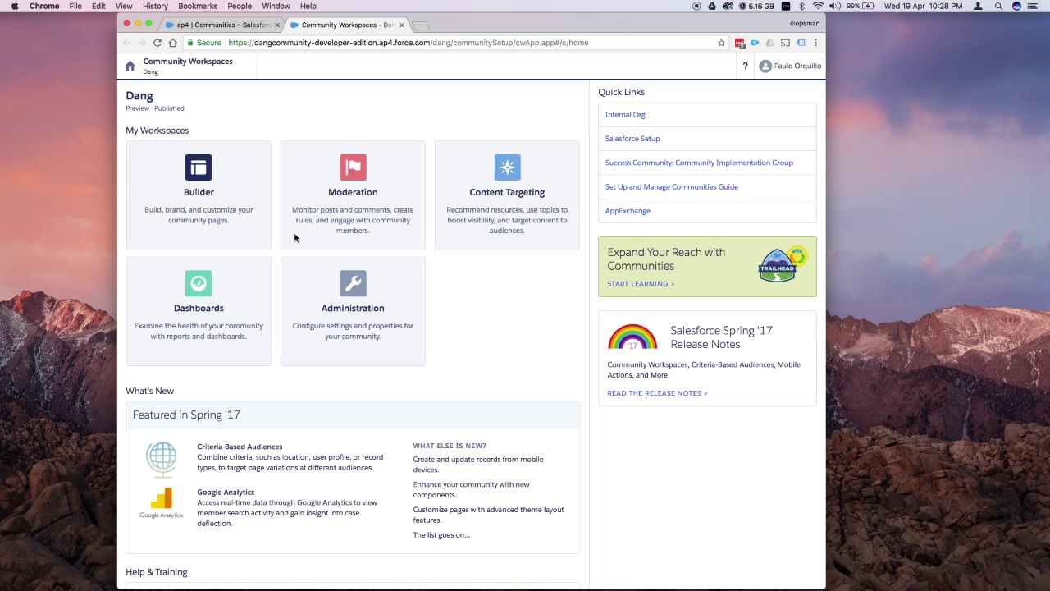
click(226, 197)
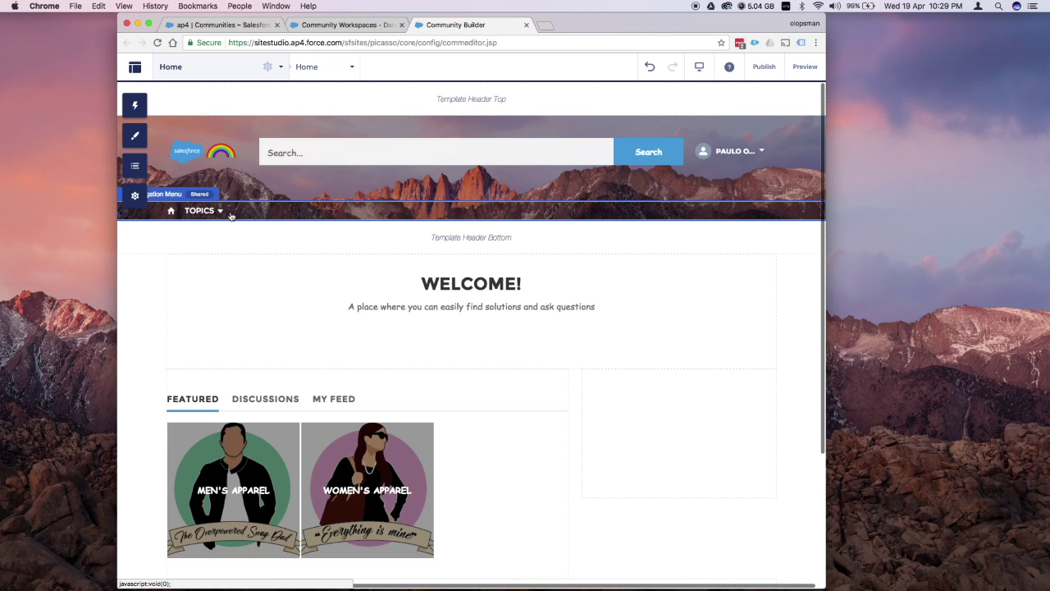
Preview the community and check that TOPICS lists Products, Men's Apparel and Women's Apparel.
click(805, 66)
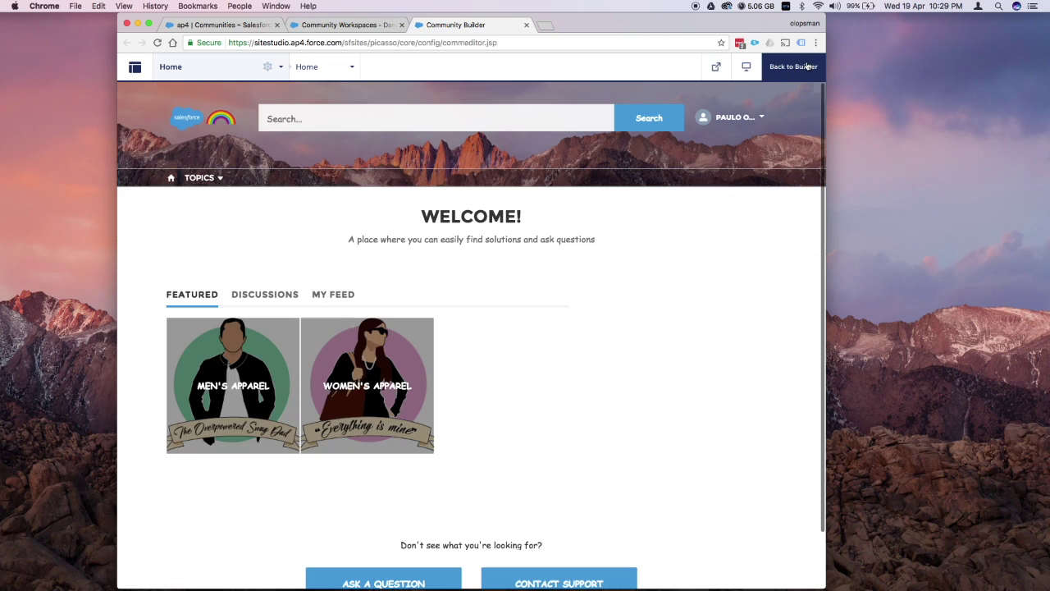
click(223, 180)
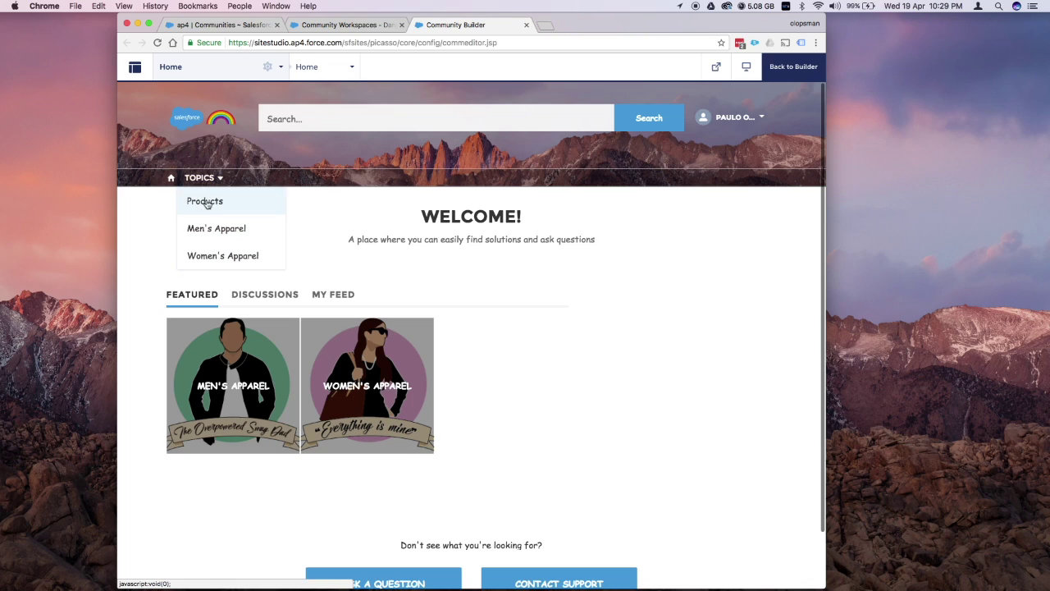
click(348, 26)
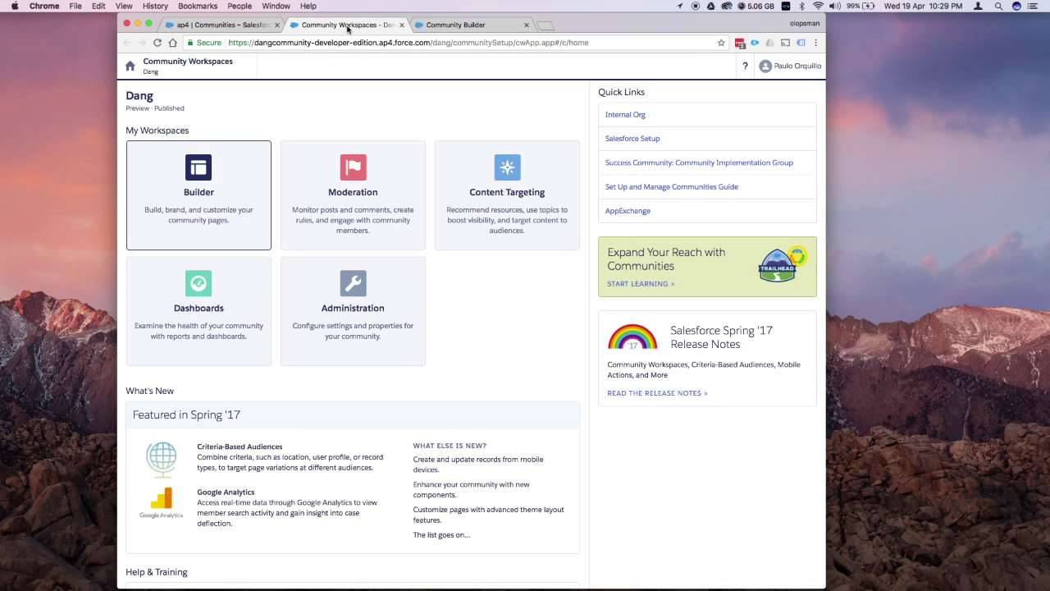
Add 'Spring Collection' as a navigational topic in Content Targeting and save it.
click(498, 182)
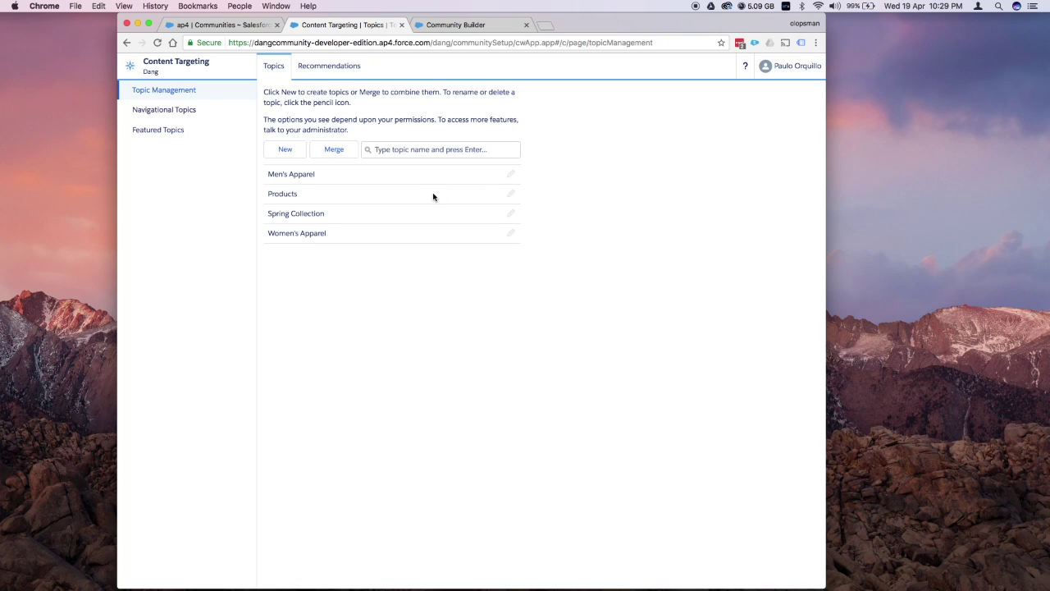
click(175, 112)
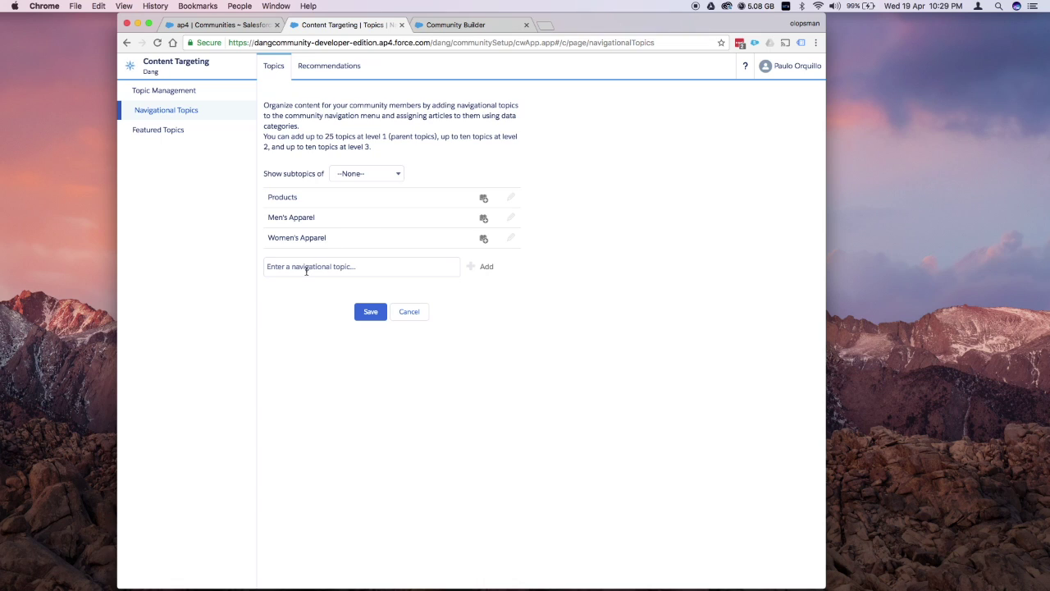
click(301, 274)
text(S)
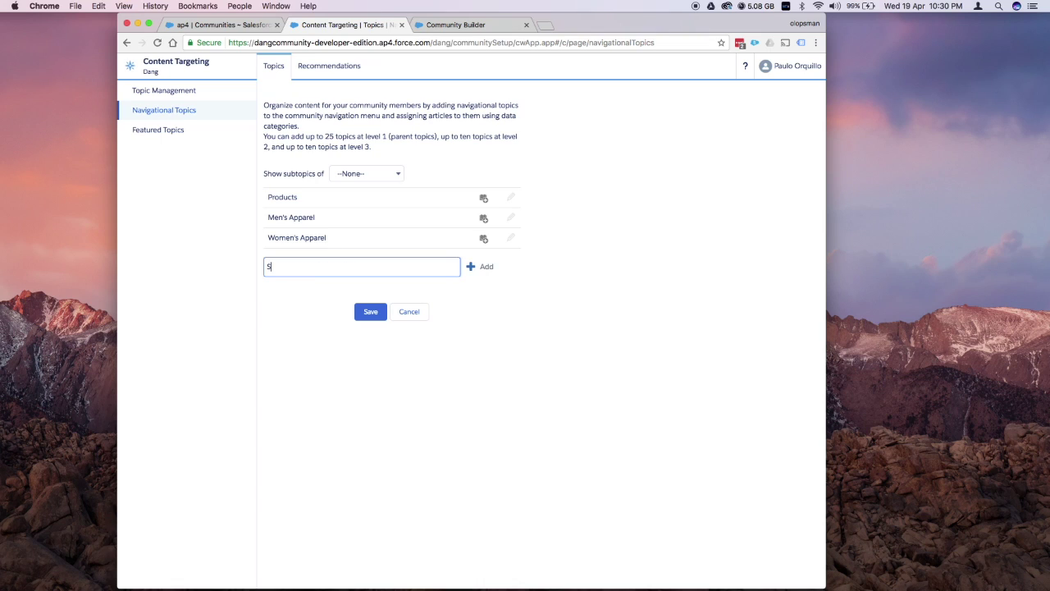
text(pring Collection)
click(490, 269)
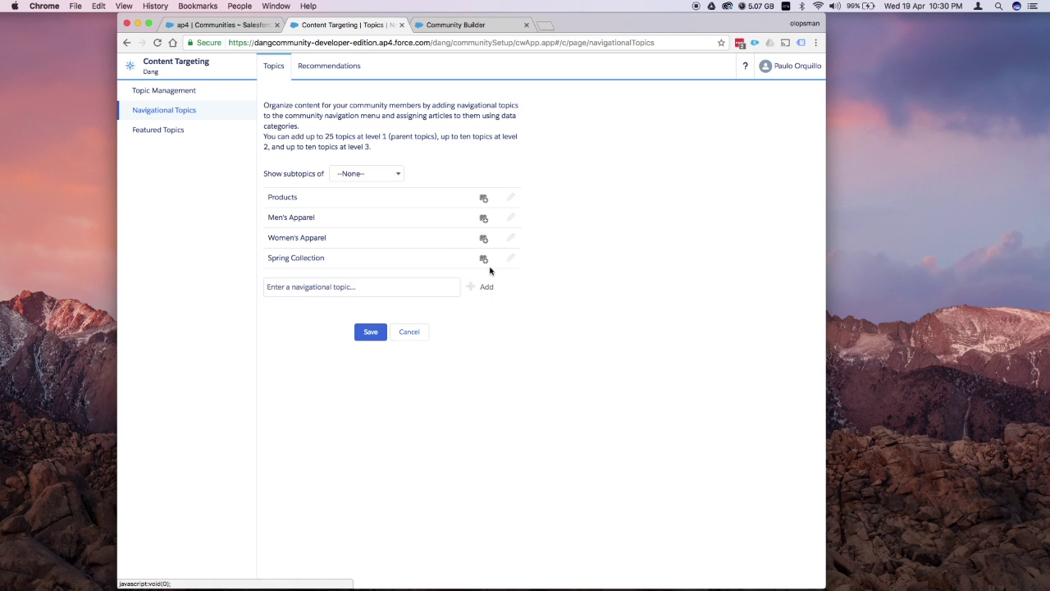
click(371, 332)
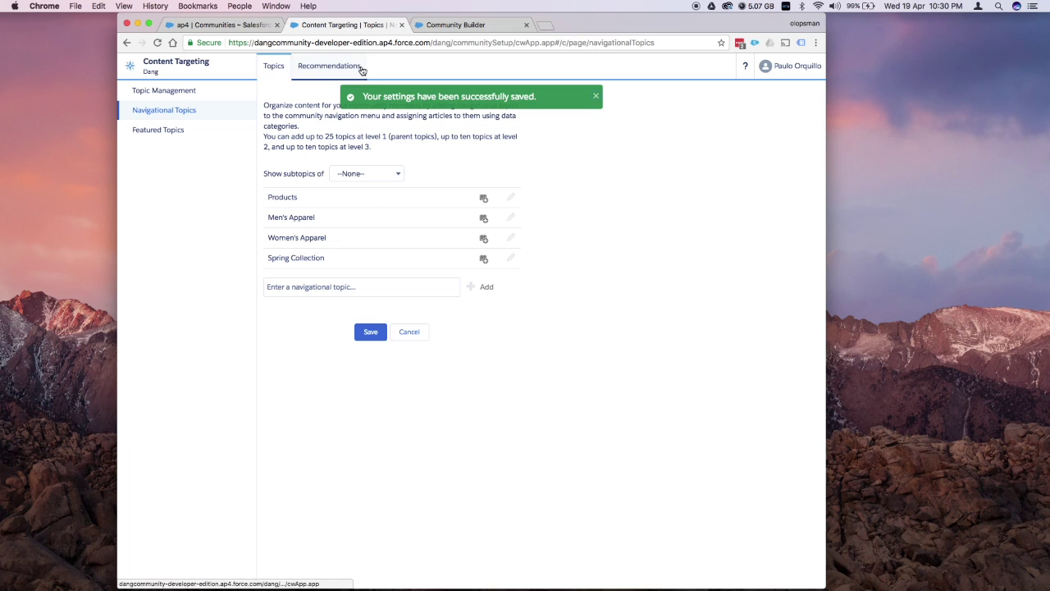
click(235, 26)
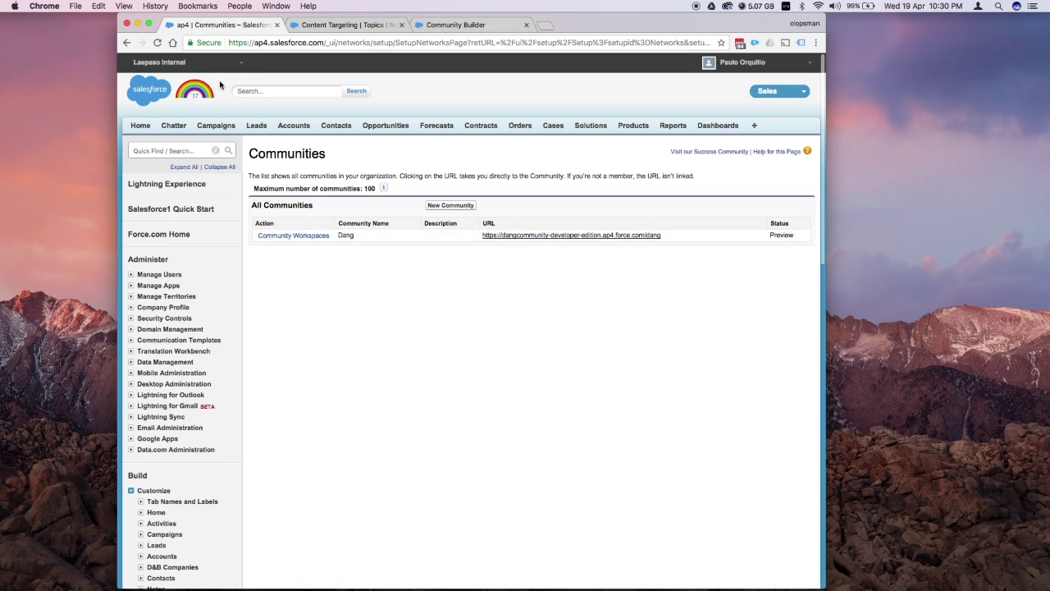
Switch to the Dang (Preview) community and confirm TOPICS now includes Spring Collection.
click(242, 65)
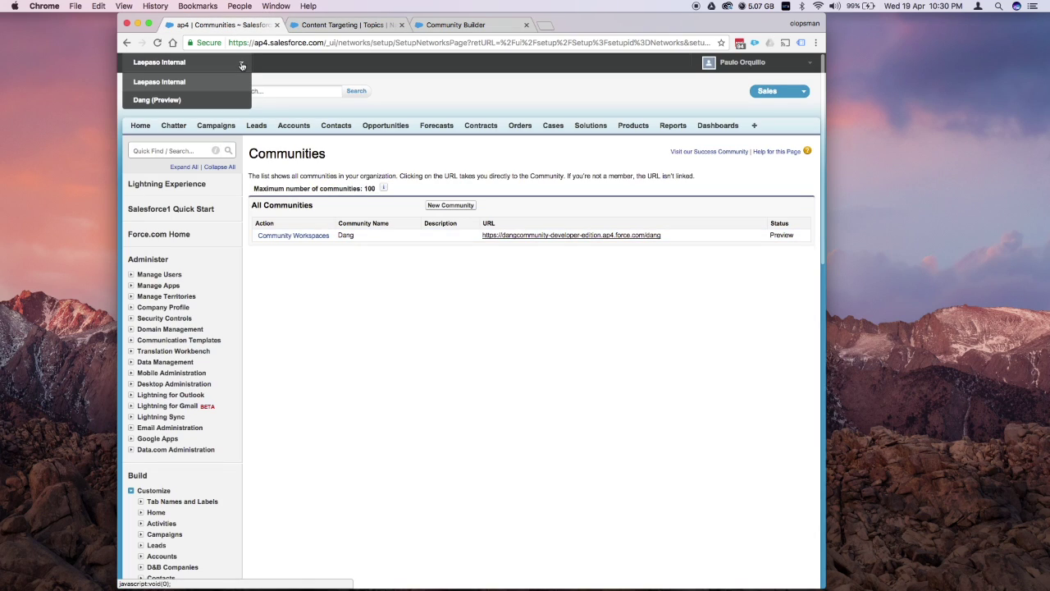
click(210, 103)
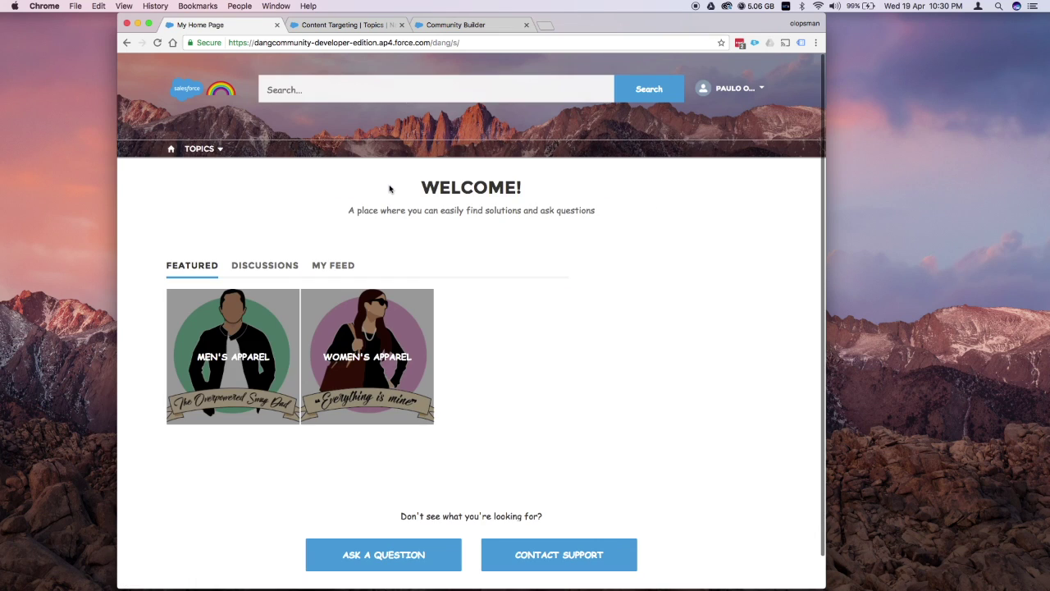
click(221, 151)
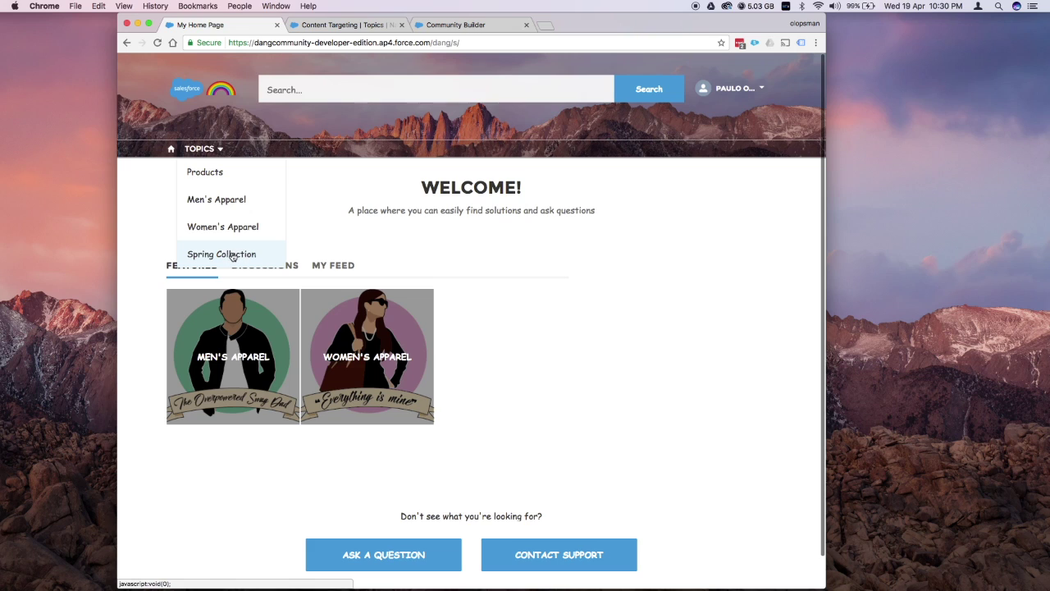
click(330, 199)
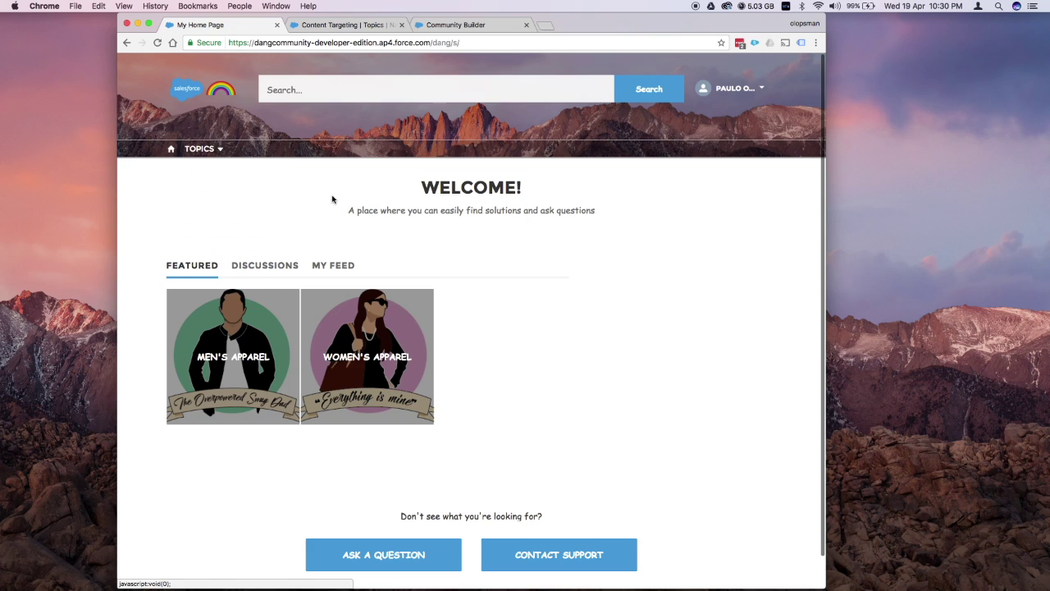
click(347, 25)
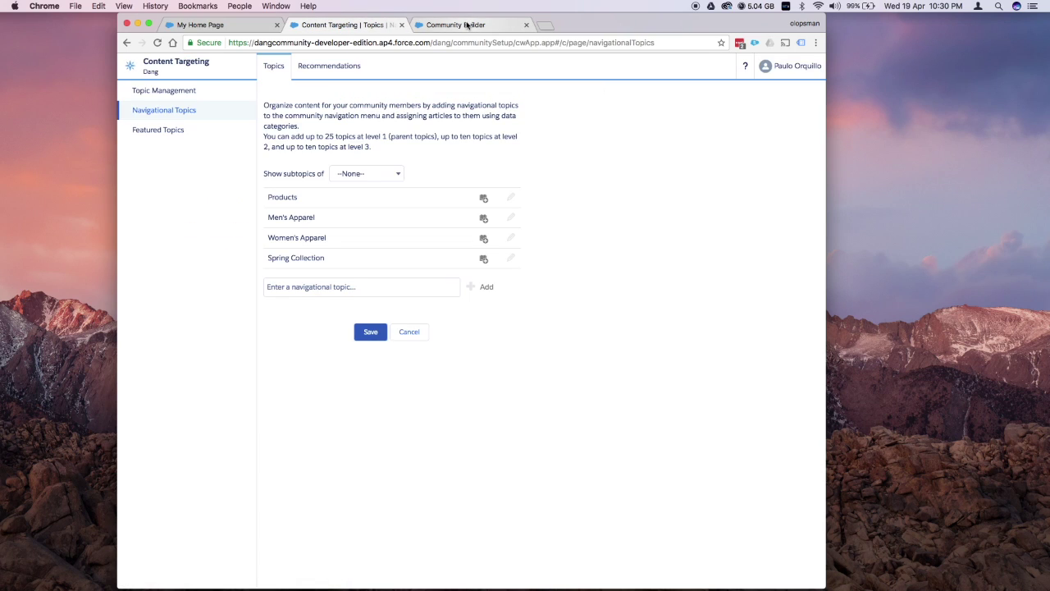
Back in Builder, select the Navigation Menu component and open its editor listing Home and Topics.
click(469, 26)
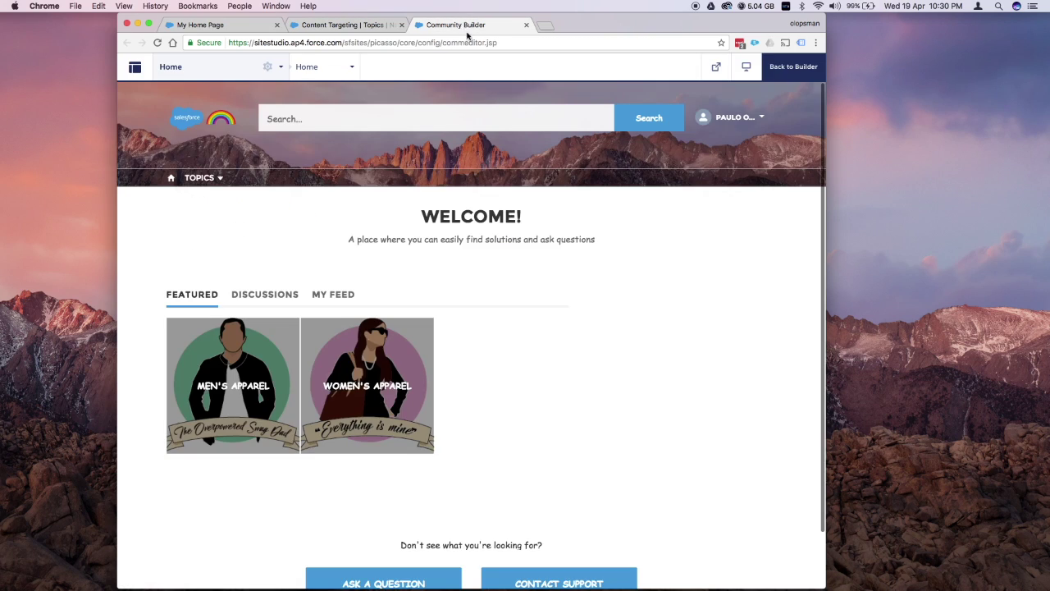
click(790, 69)
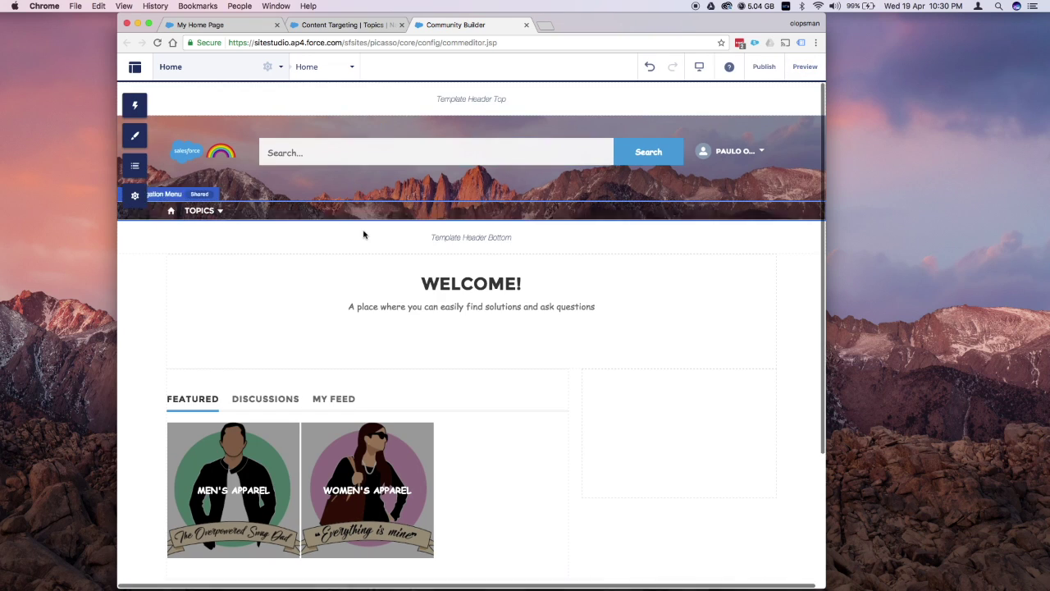
click(344, 218)
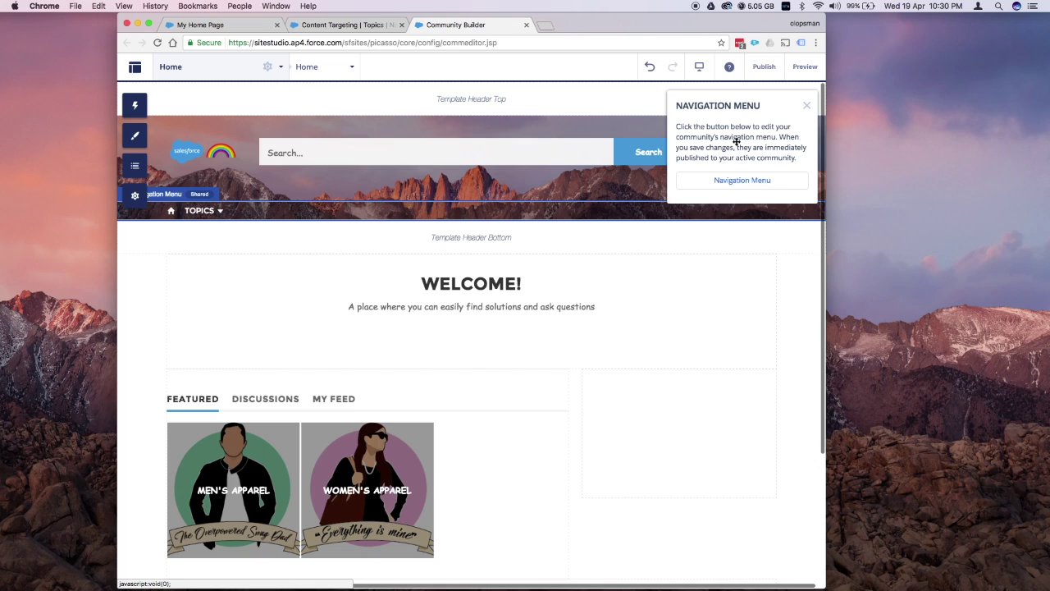
click(744, 182)
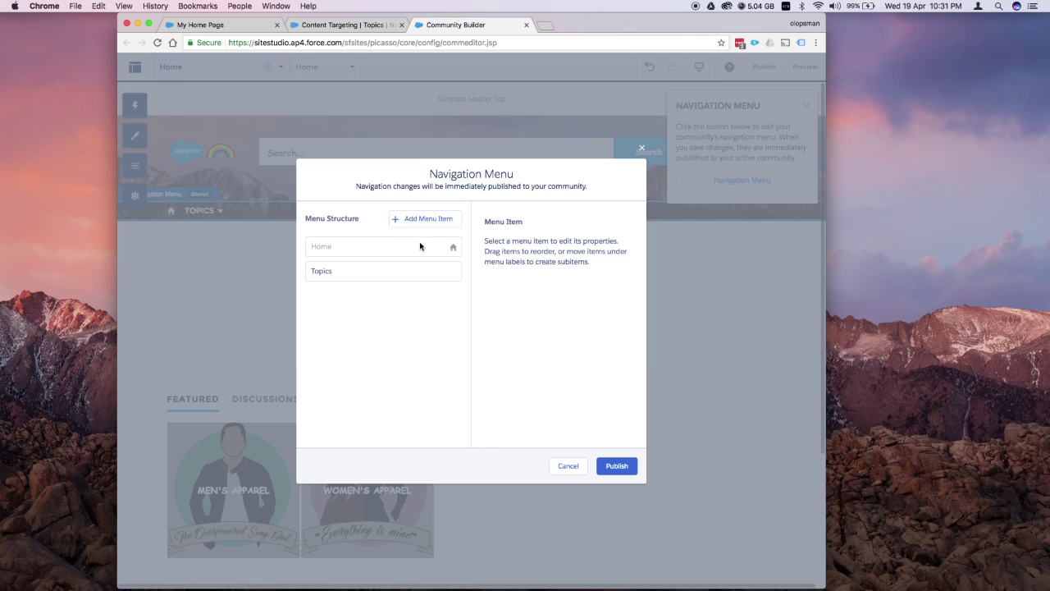
click(395, 275)
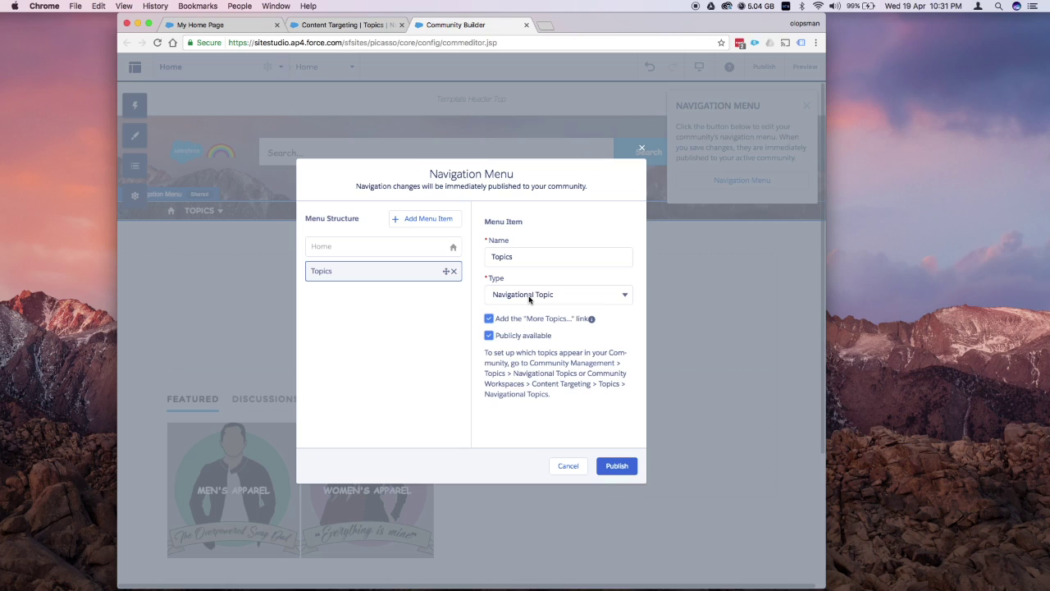
Review the Topics item's Type options and keep it as Navigational Topic.
click(622, 299)
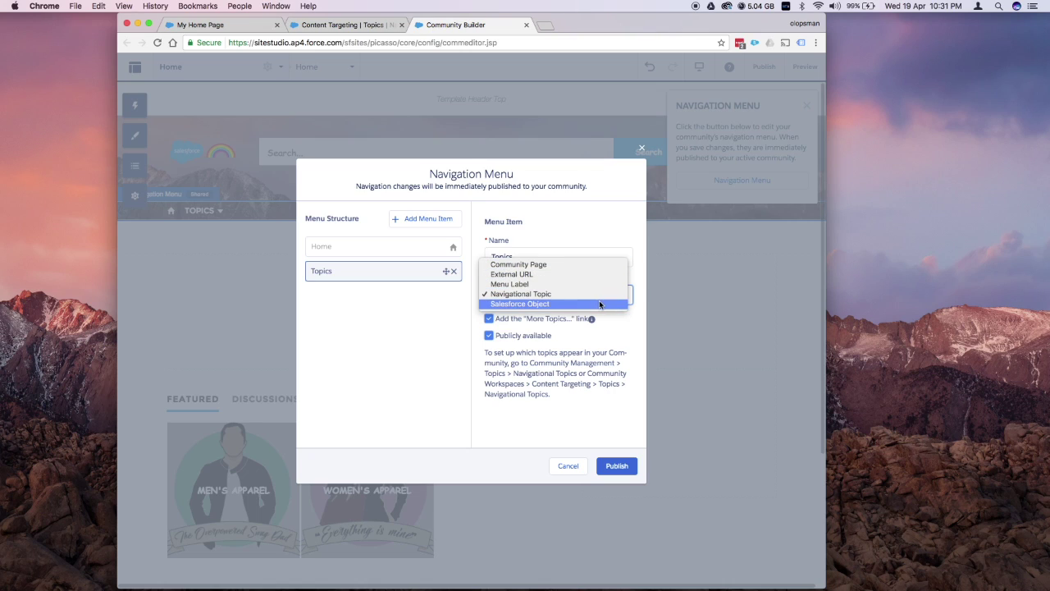
click(608, 295)
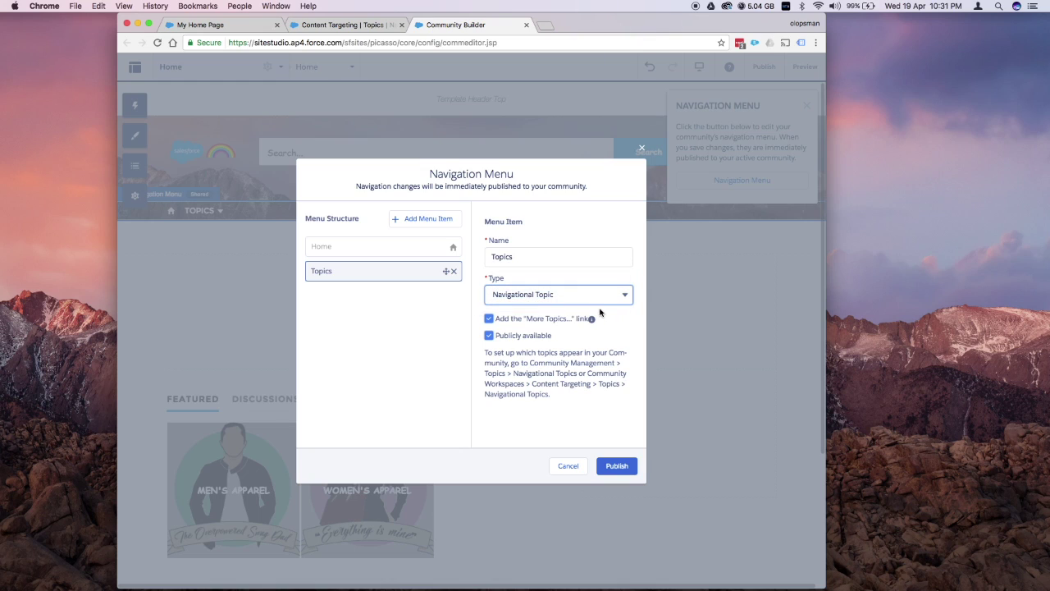
Add a Community Page menu item linked to the Case Detail page.
click(421, 219)
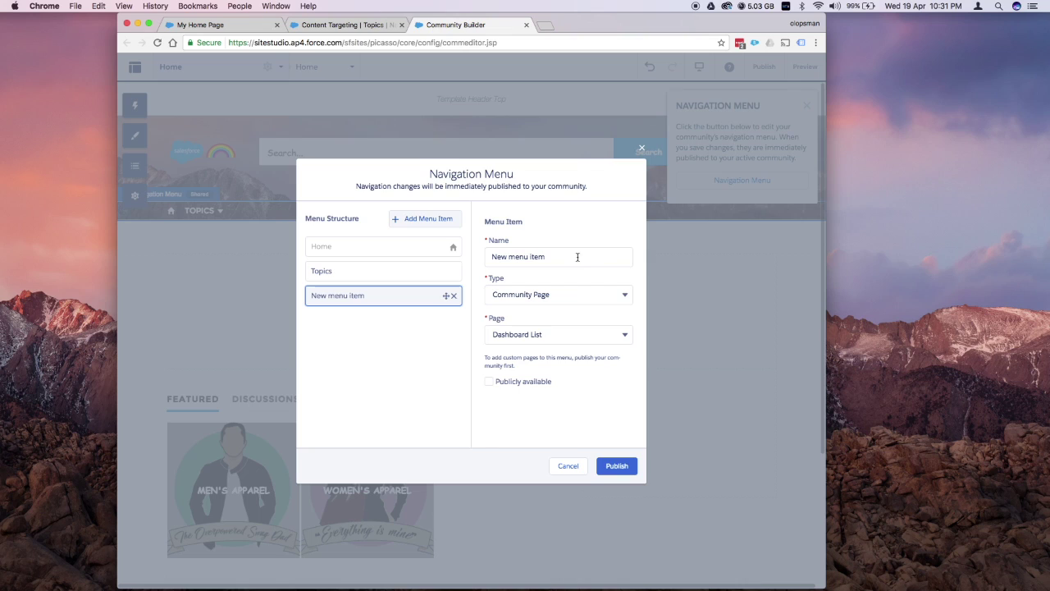
click(585, 299)
click(585, 295)
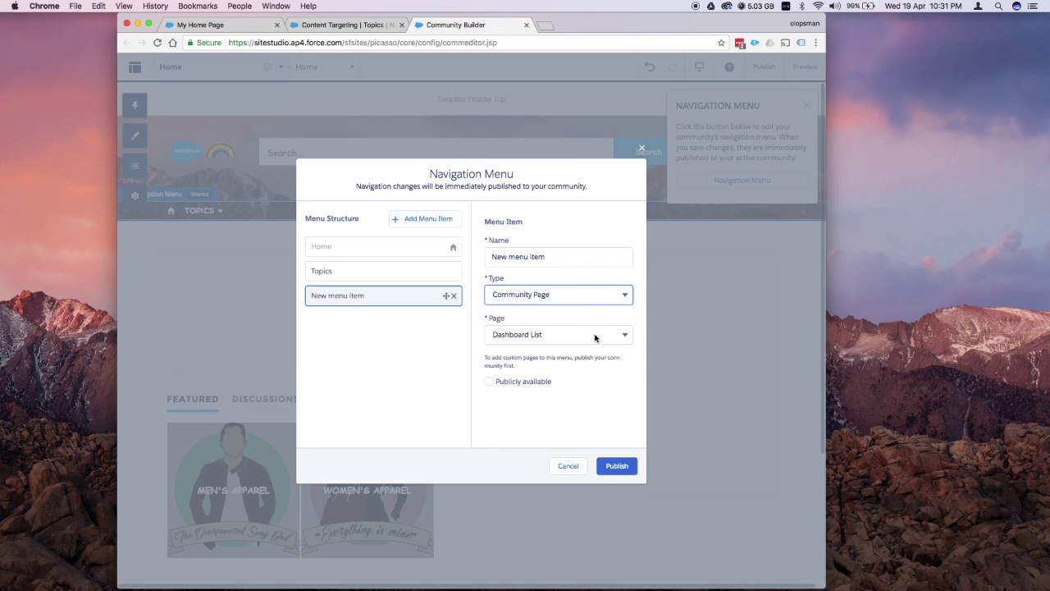
click(596, 335)
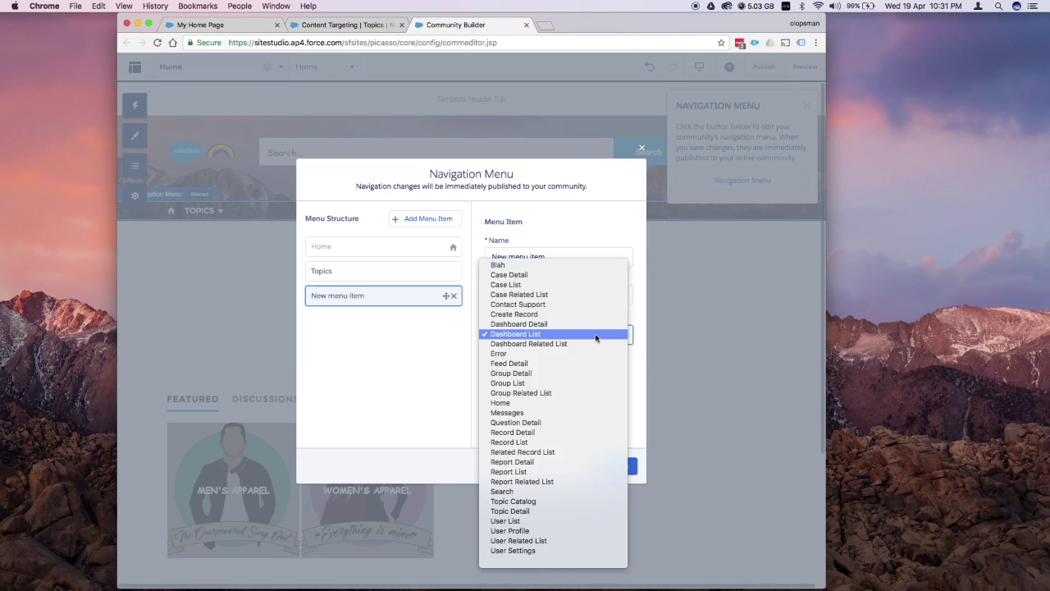
click(547, 265)
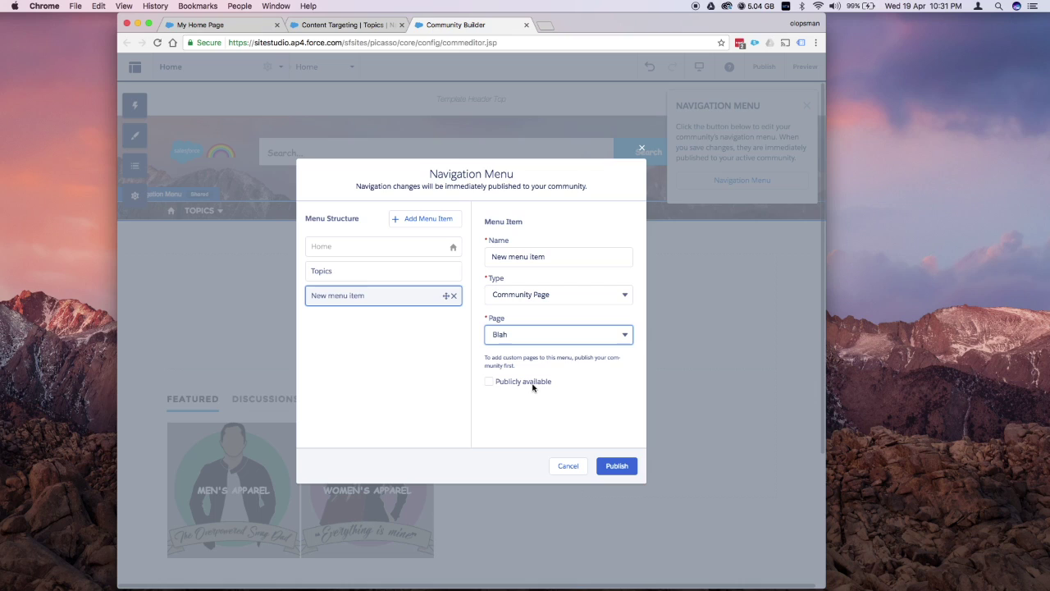
click(582, 335)
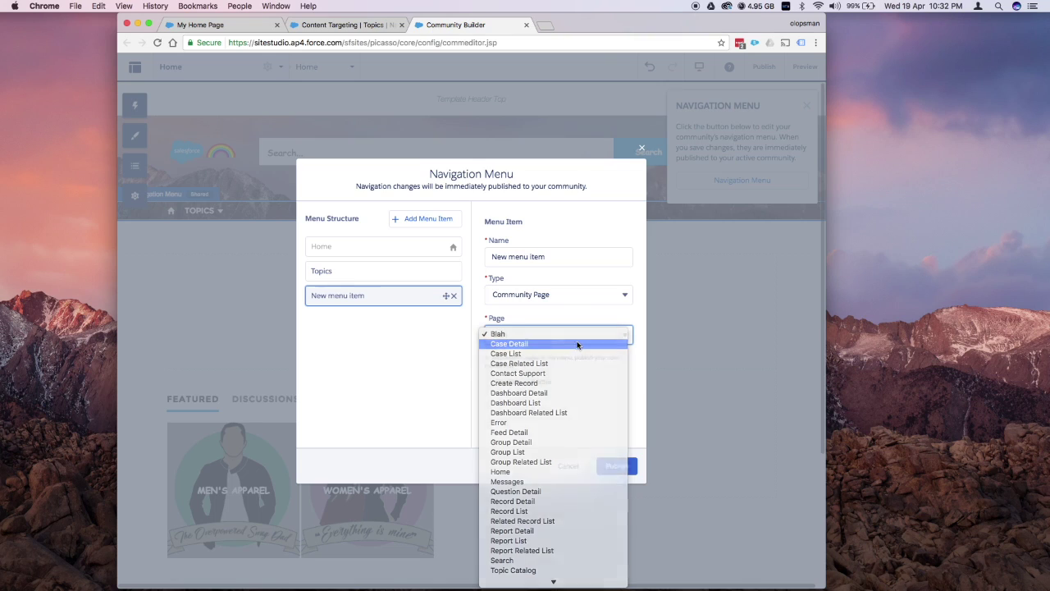
click(578, 343)
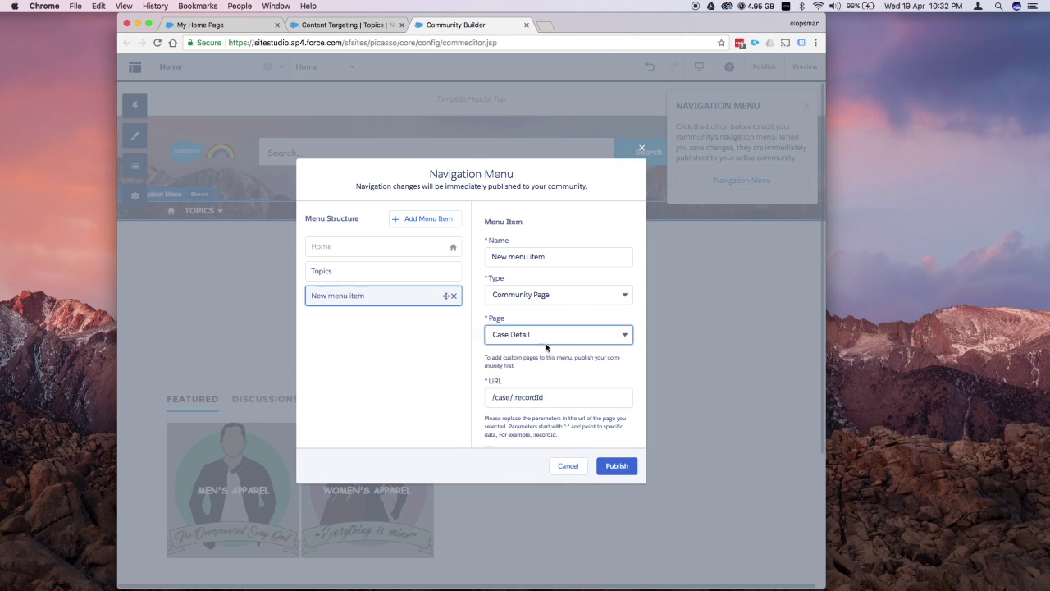
click(555, 337)
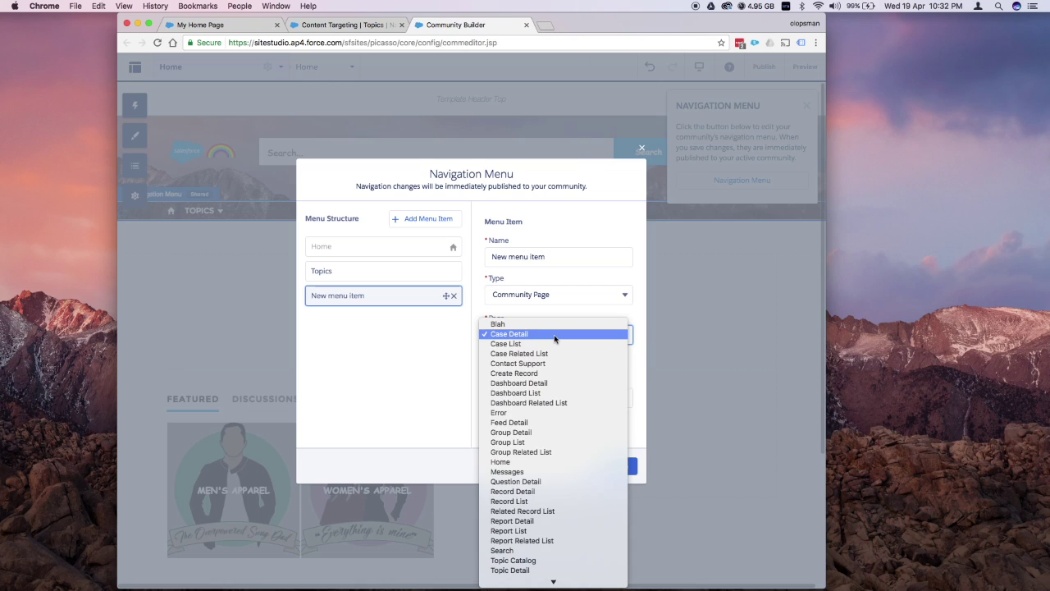
click(555, 336)
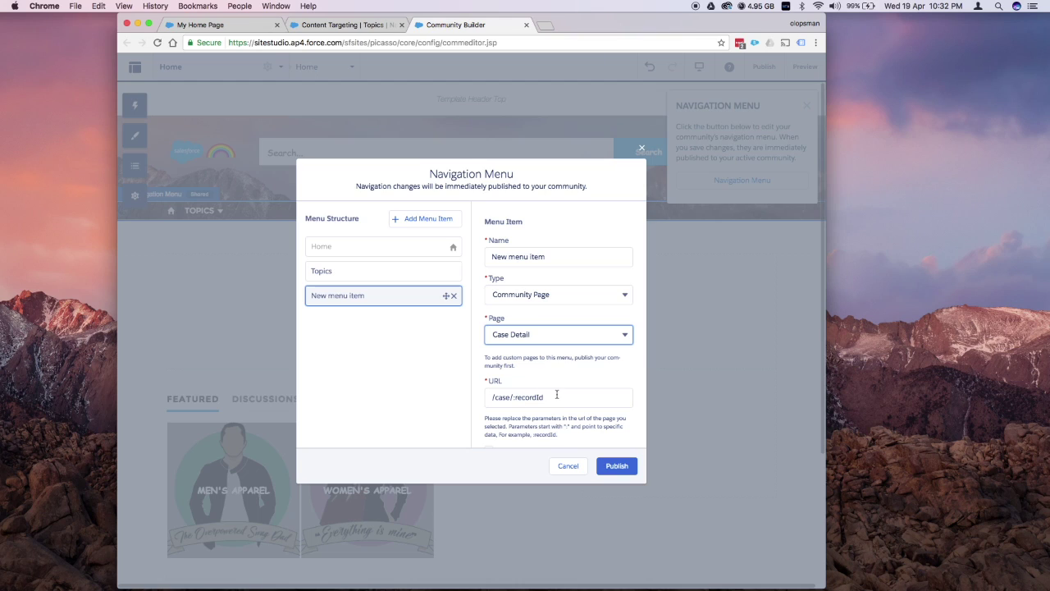
Name the new menu item 'Case 0' and try publishing it.
triple_click(570, 257)
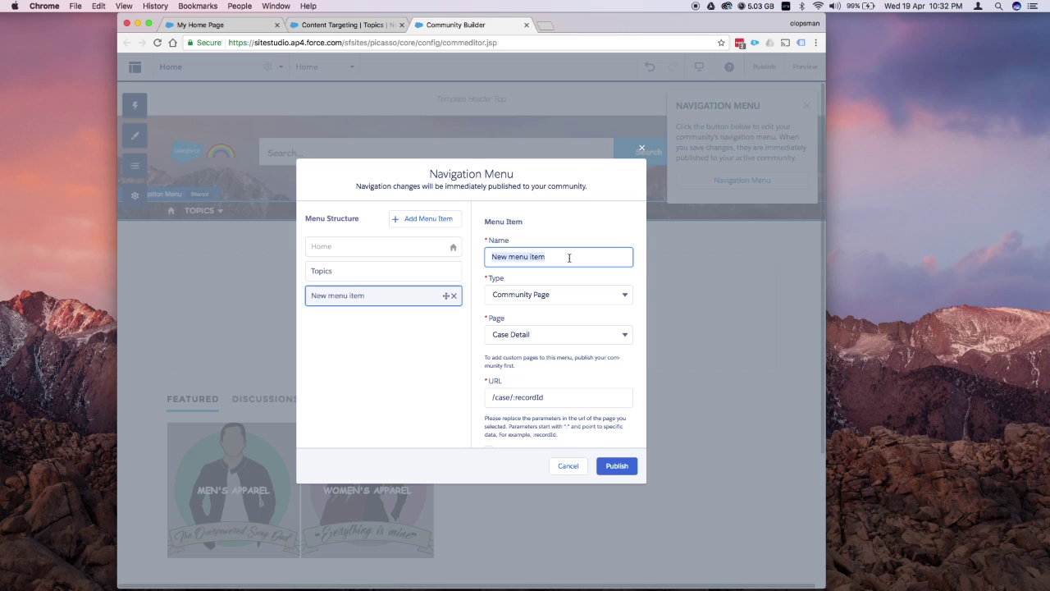
text(Case 0)
click(614, 466)
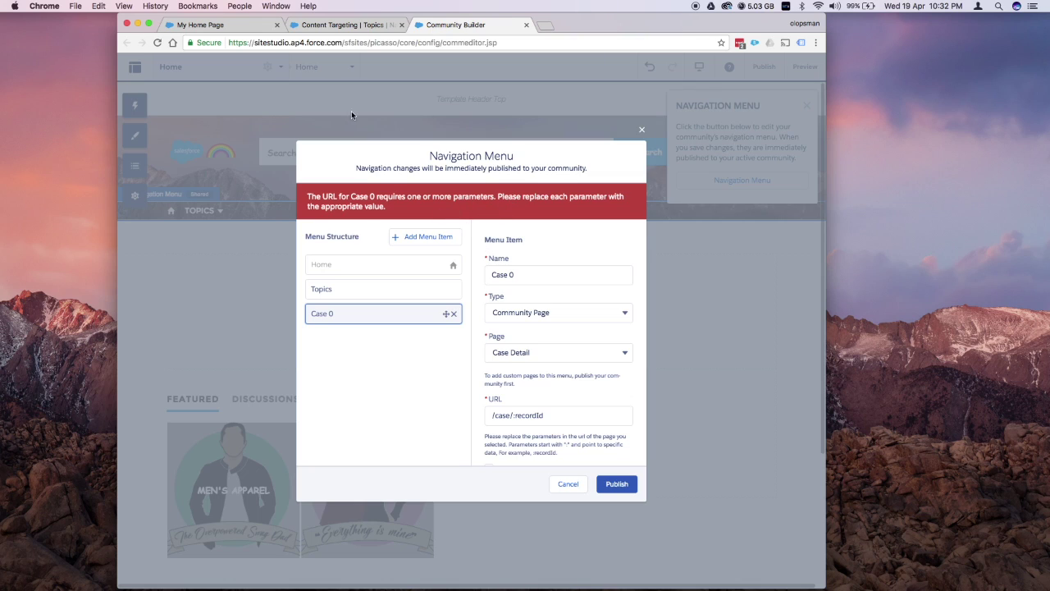
Open generator-failure case 00001000 in Salesforce and select its record ID in the address bar.
click(330, 25)
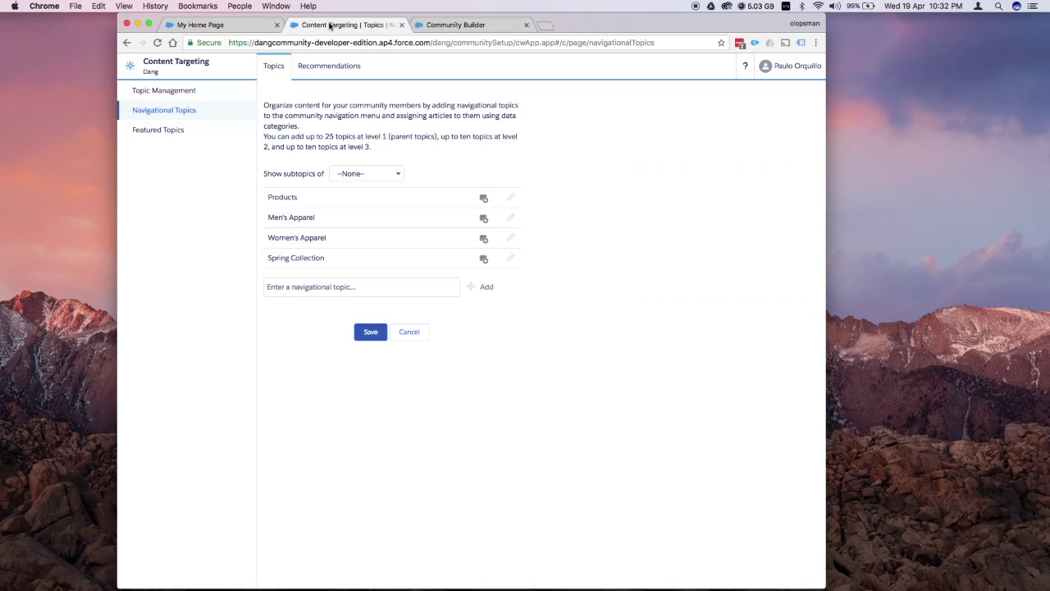
click(187, 70)
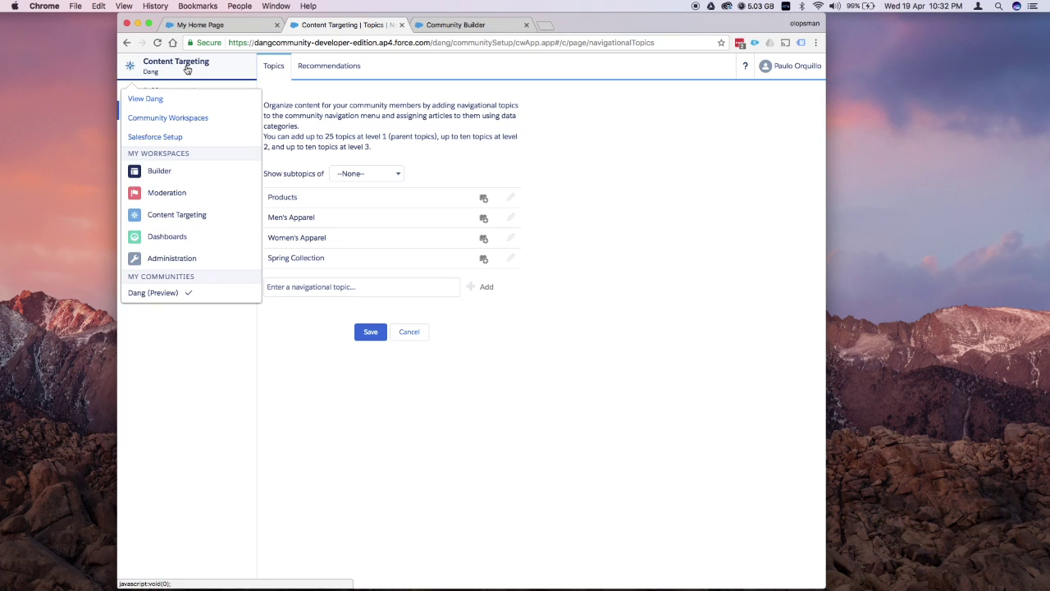
click(168, 138)
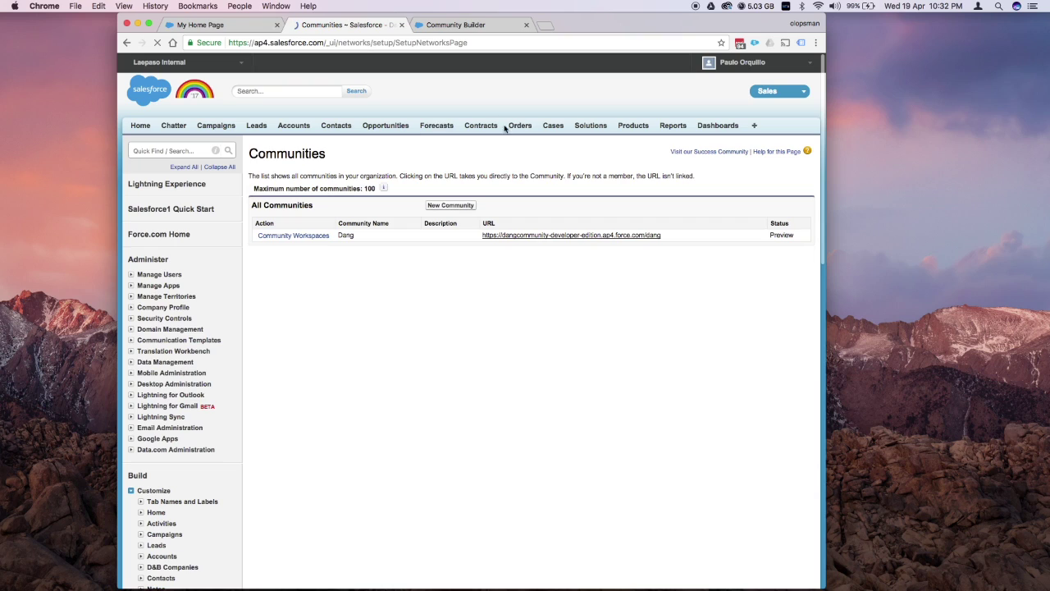
click(554, 128)
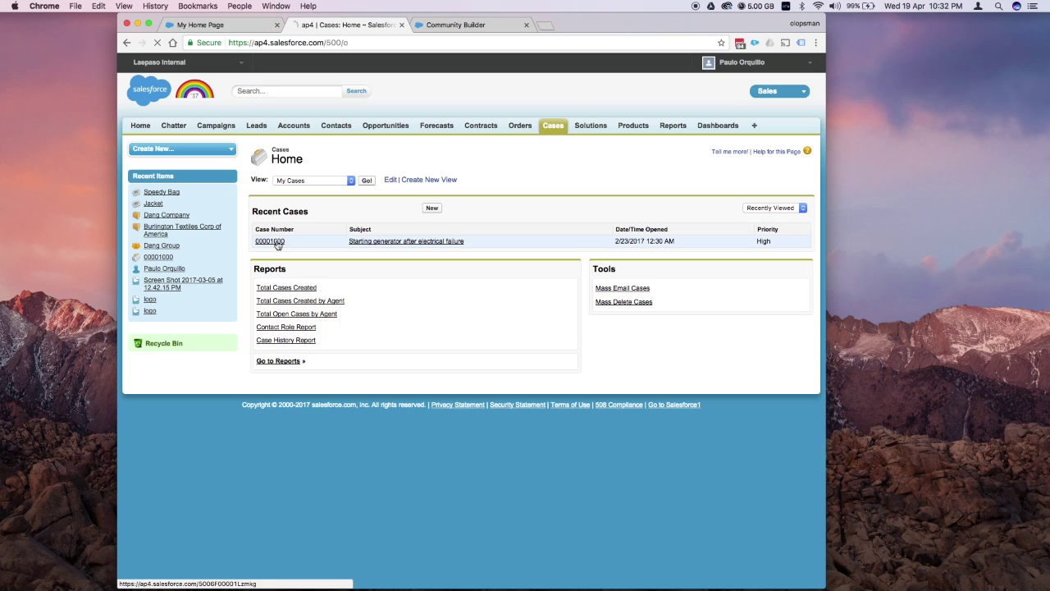
click(274, 241)
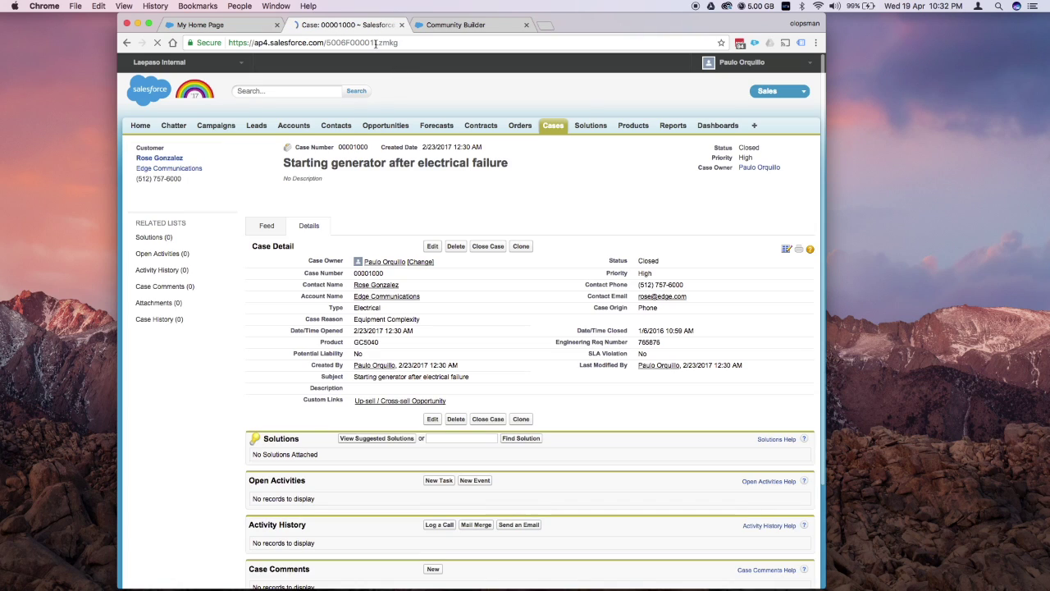
double_click(377, 44)
key(super+c)
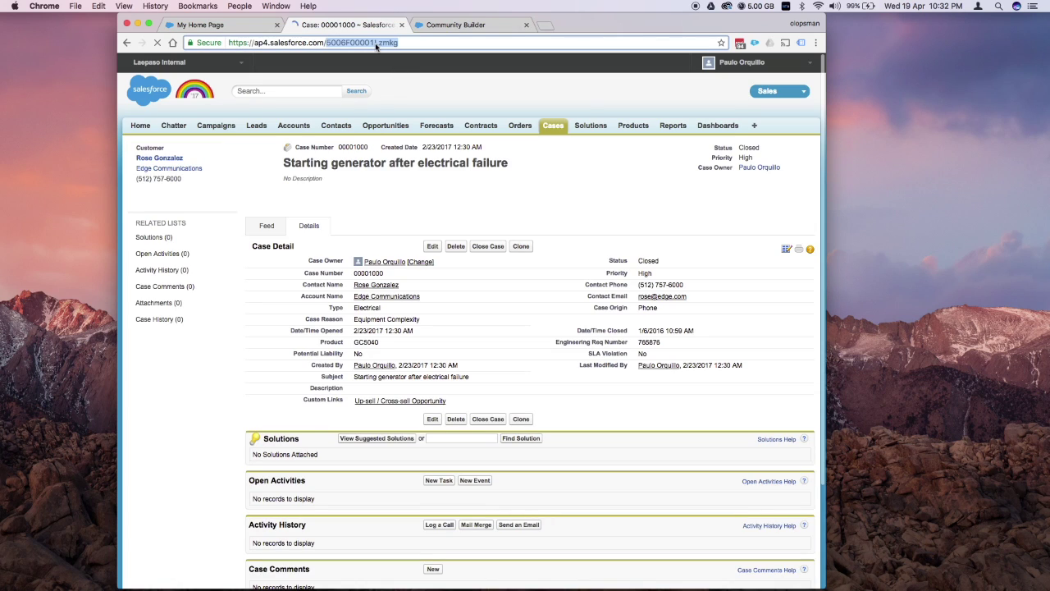
click(476, 26)
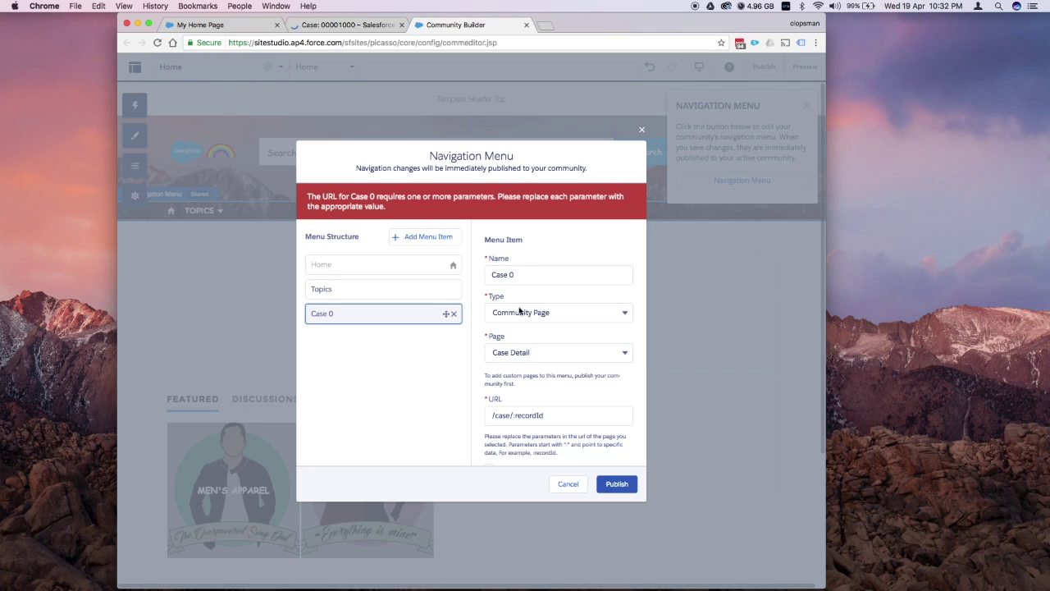
Replace Case 0's ':recordId' URL placeholder with the pasted case ID and publish.
click(541, 417)
double_click(541, 417)
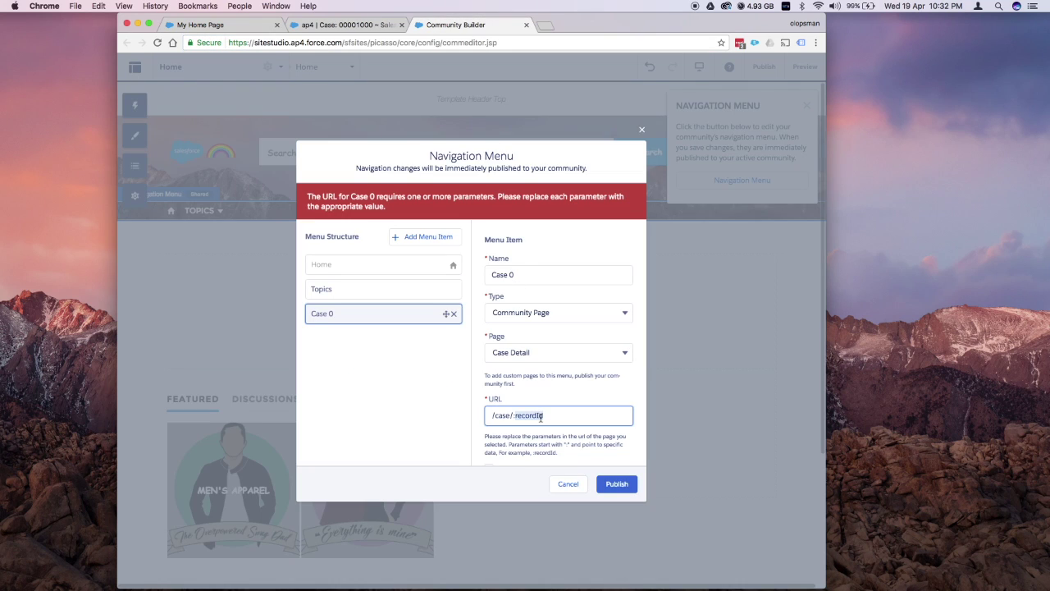
key(Right)
key(BackSpace)
key(BackSpace)
key(BackSpace)
key(super+v)
click(623, 485)
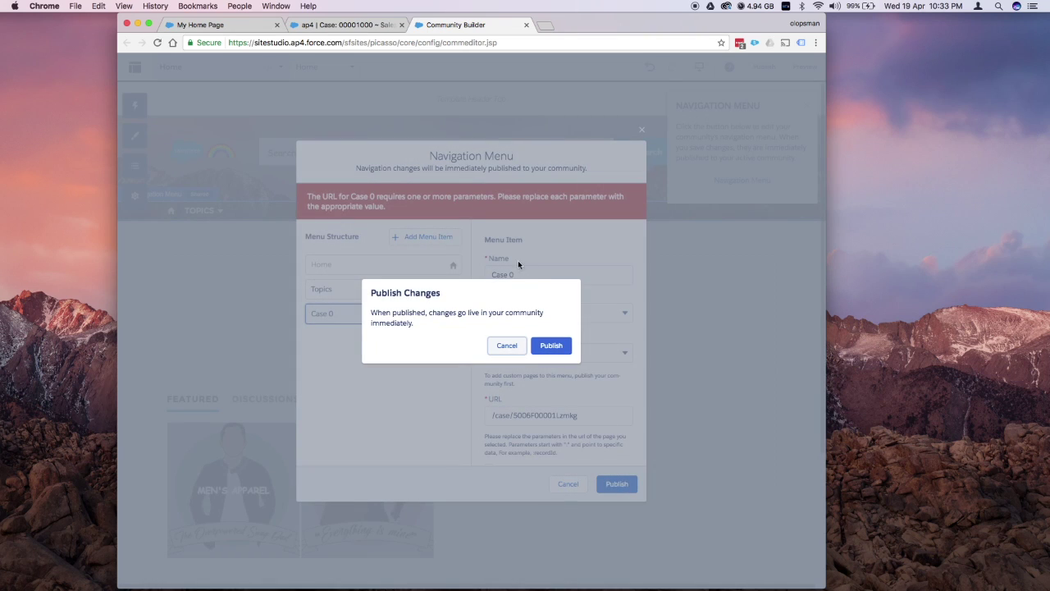
click(549, 348)
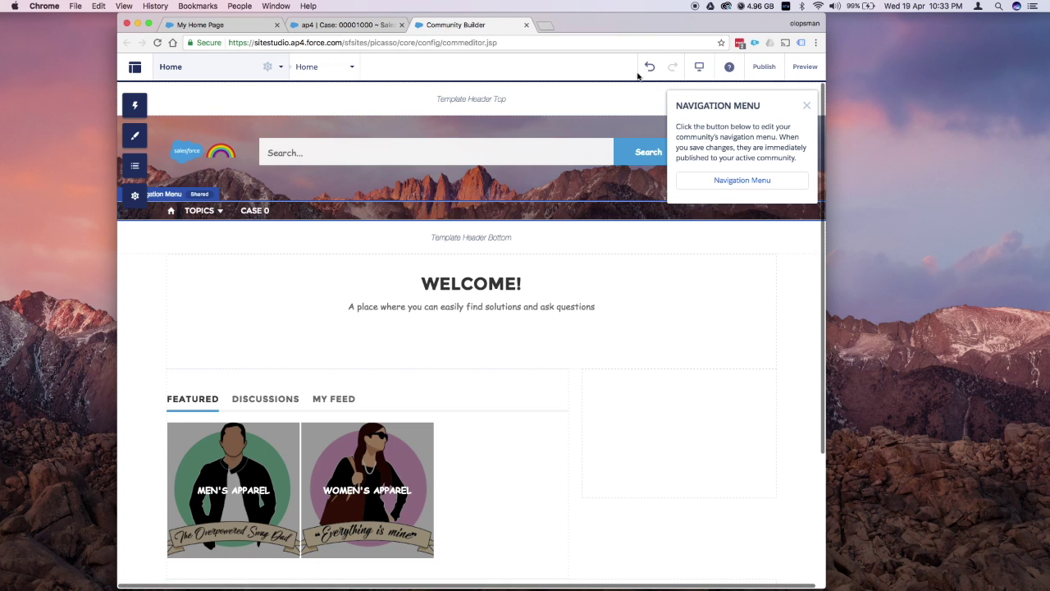
Preview CASE 0 showing the generator-failure case, then reselect the navigation menu in Builder.
click(805, 67)
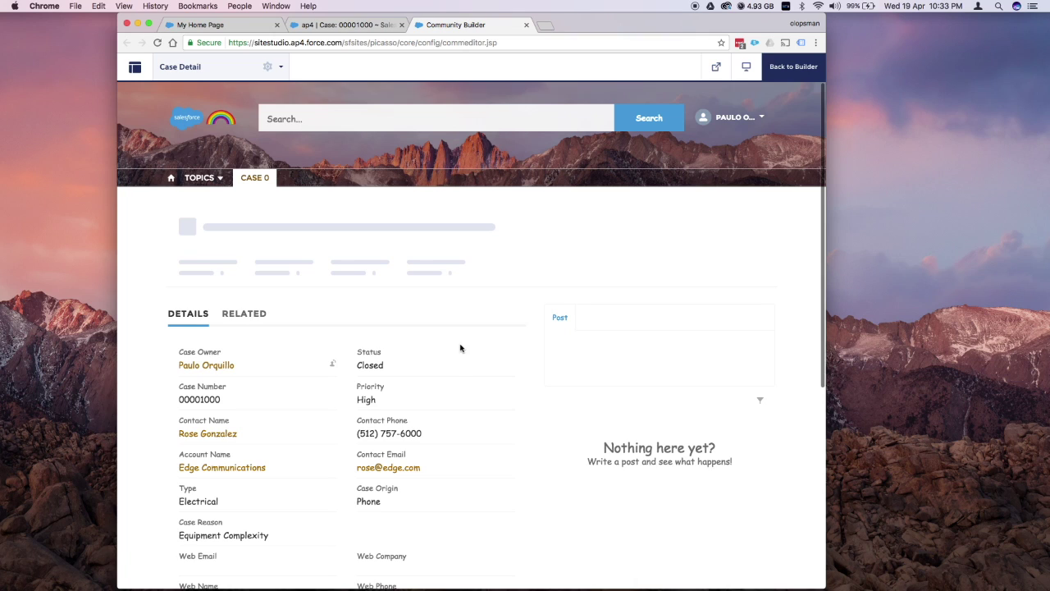
click(793, 68)
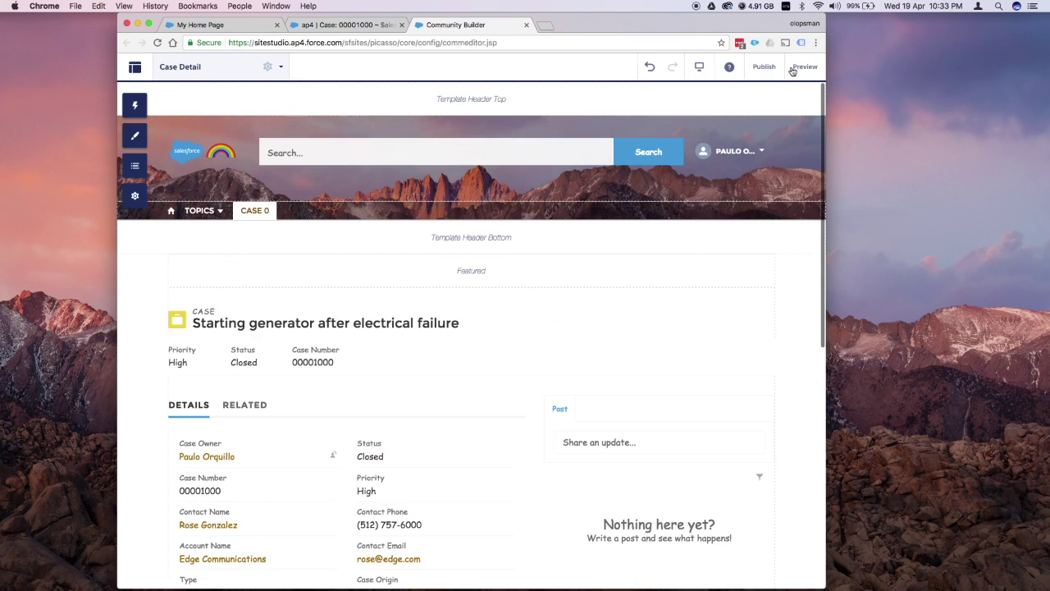
click(383, 215)
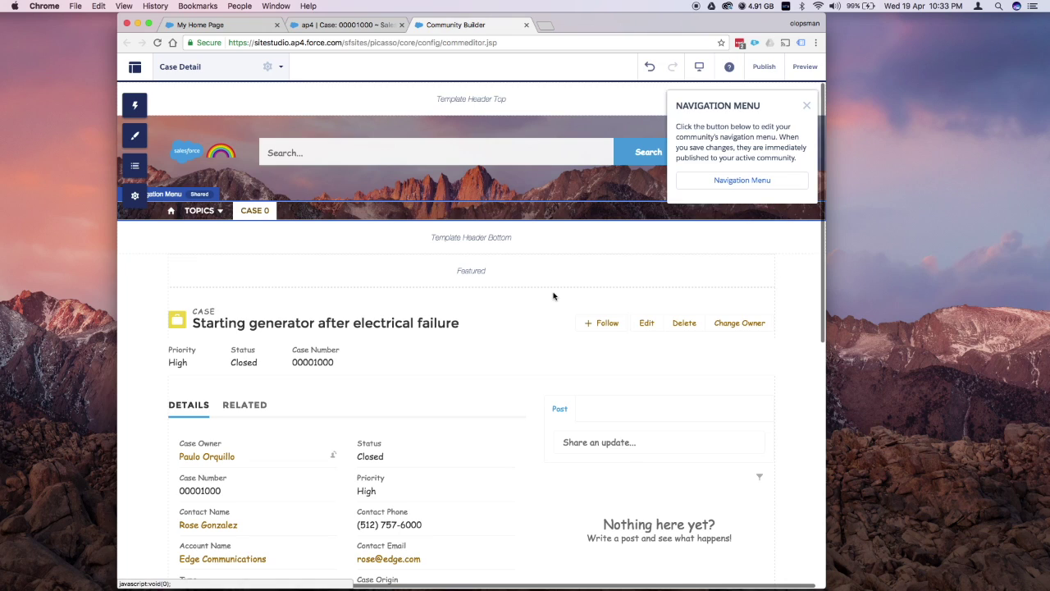
In the navigation menu, set the Case 0 item's page to Case List.
click(746, 180)
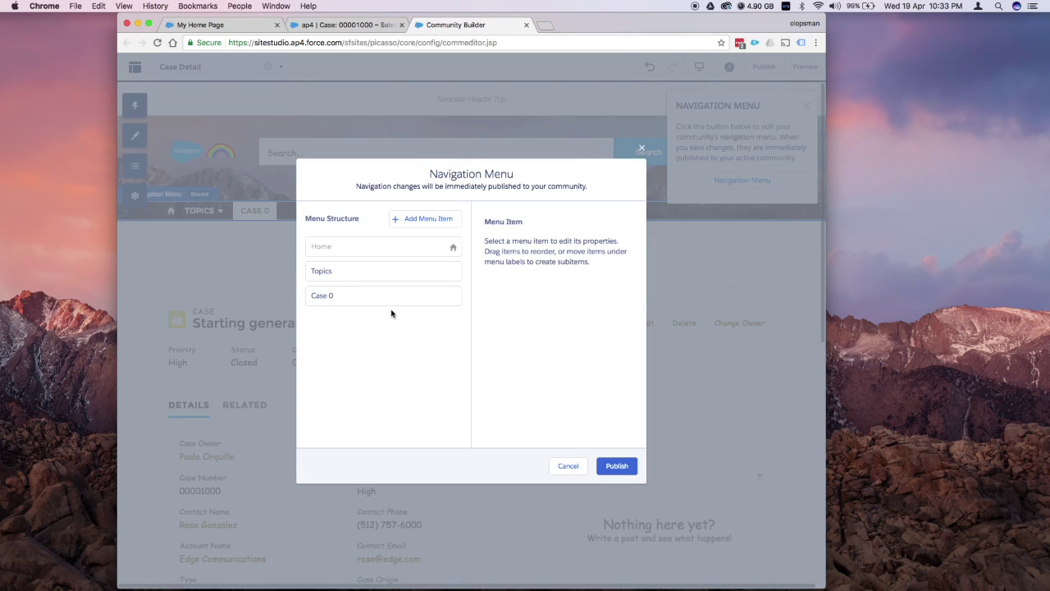
click(391, 300)
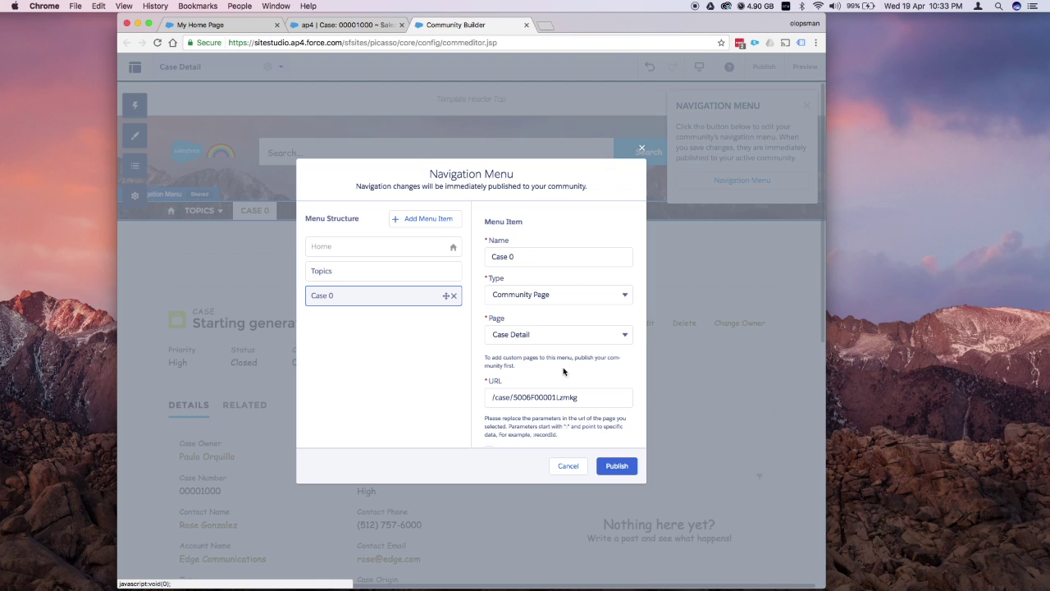
click(557, 334)
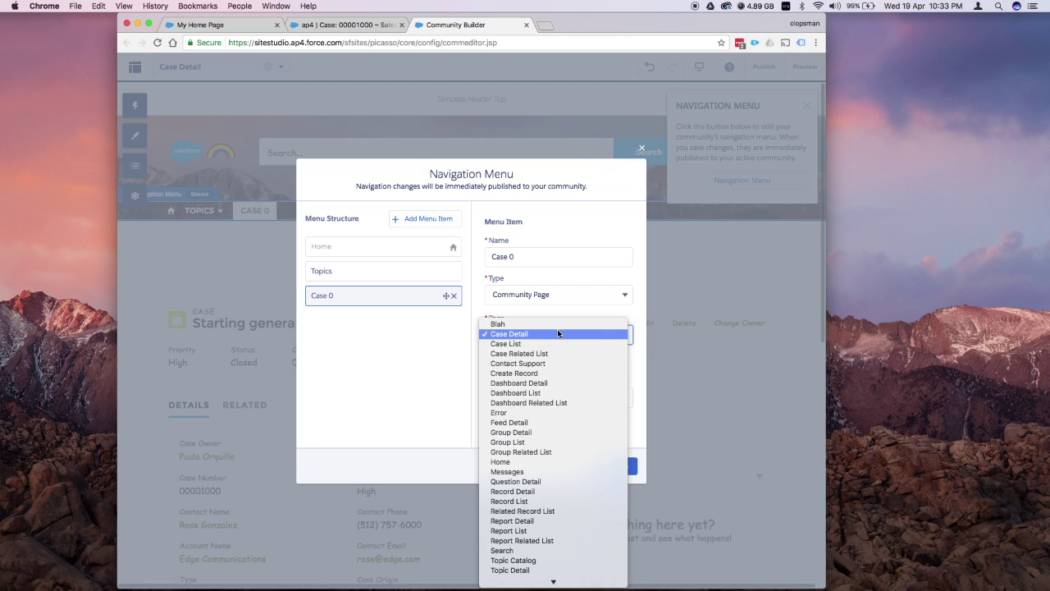
click(549, 344)
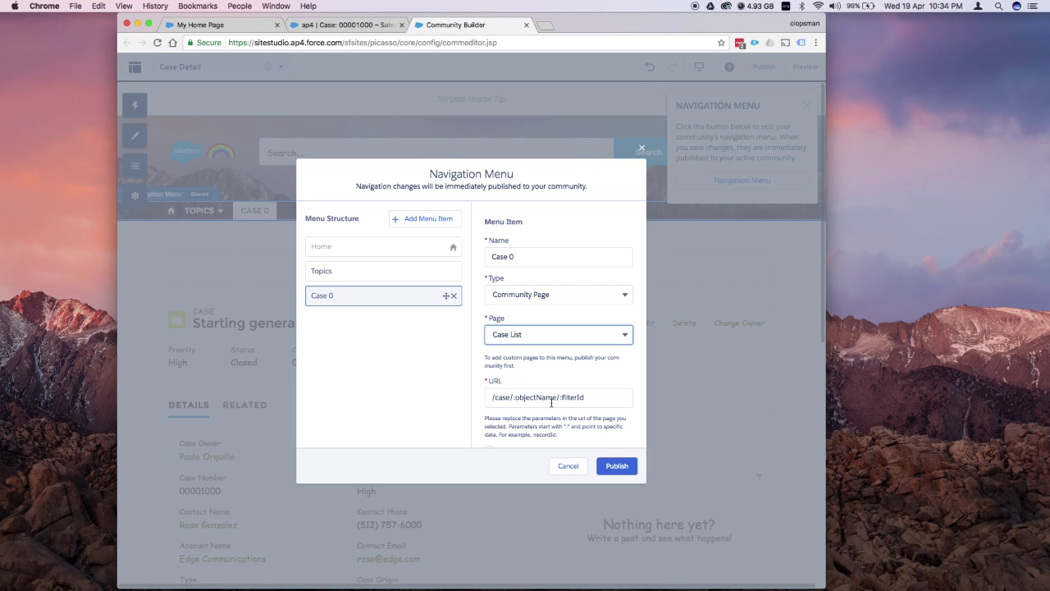
click(343, 26)
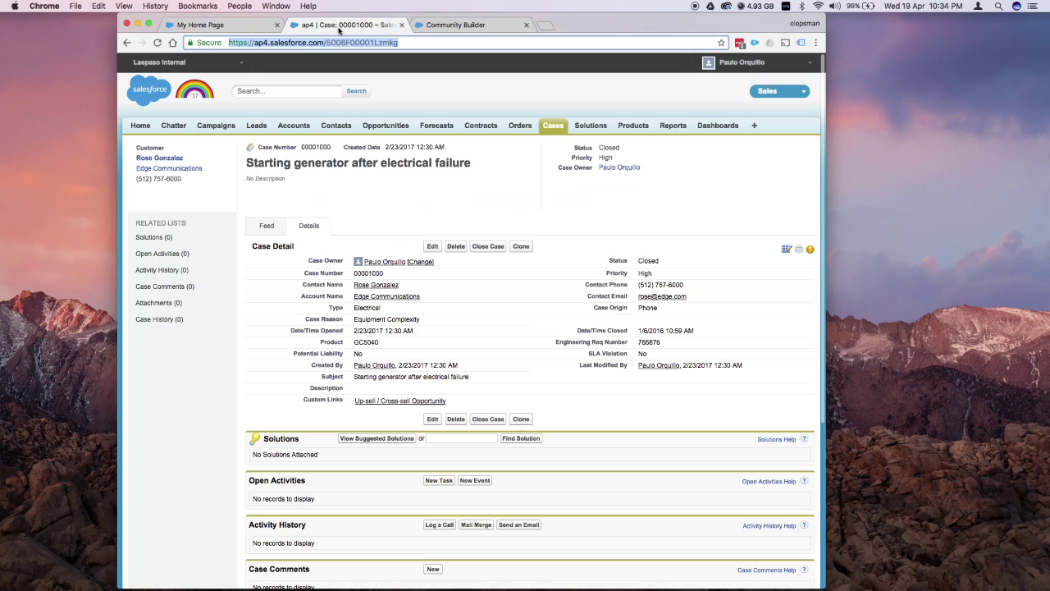
Open the My Cases list view's edit page and select its filter ID in the address bar.
click(556, 128)
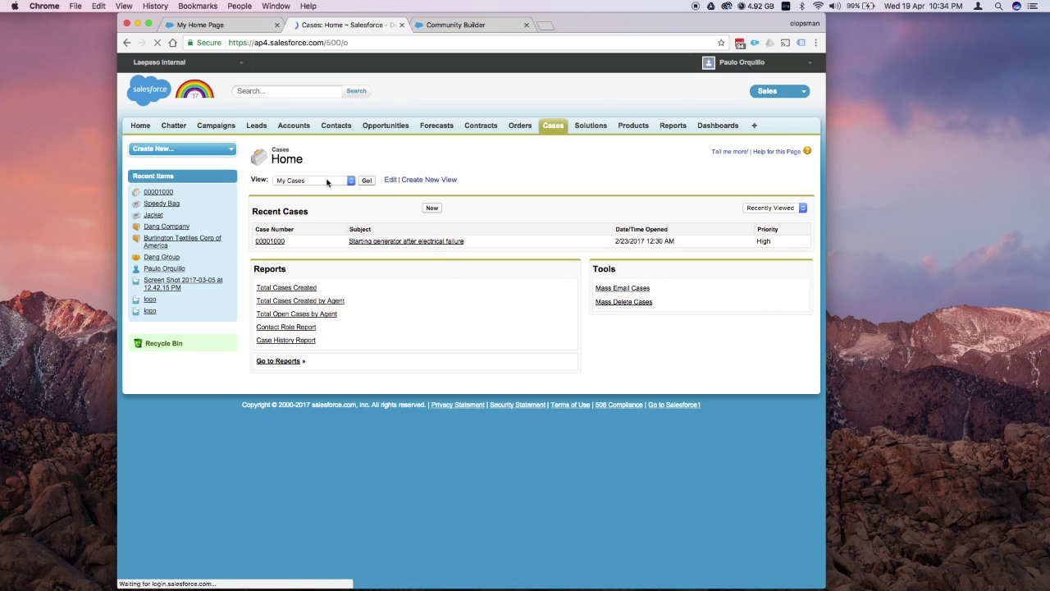
click(327, 181)
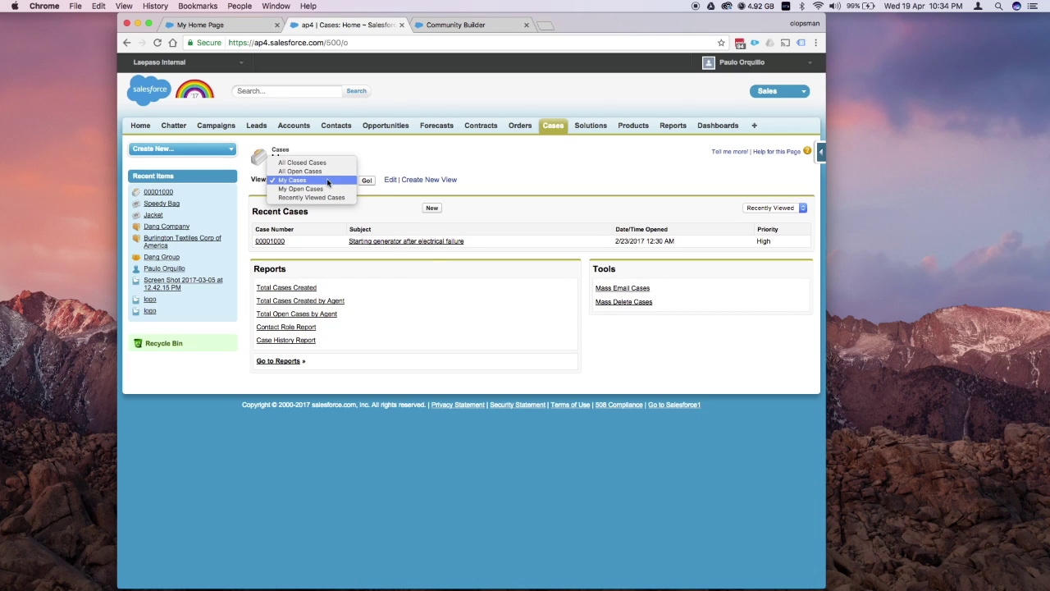
click(327, 180)
click(389, 181)
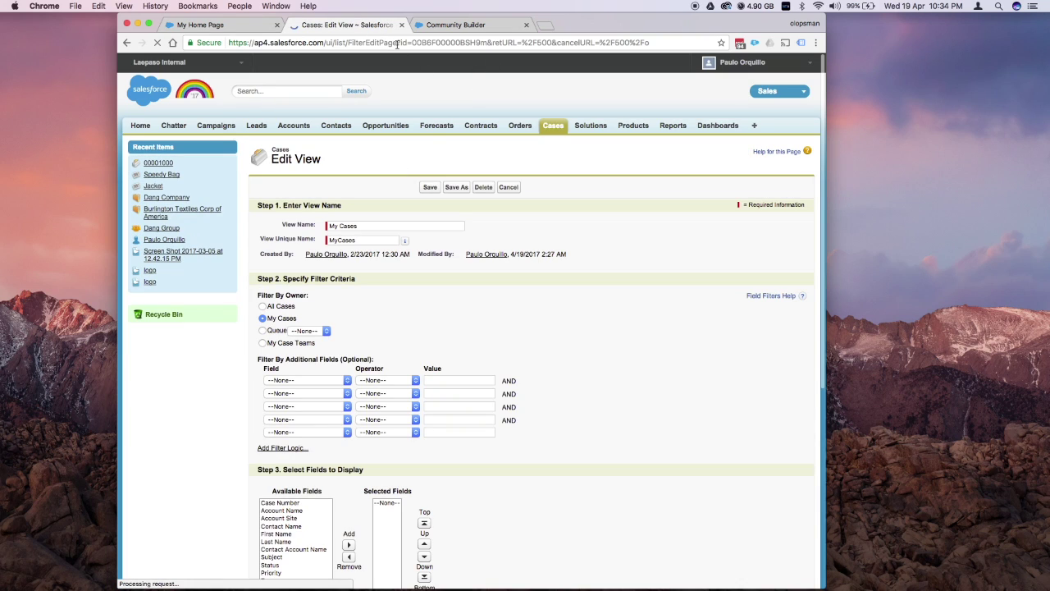
double_click(446, 44)
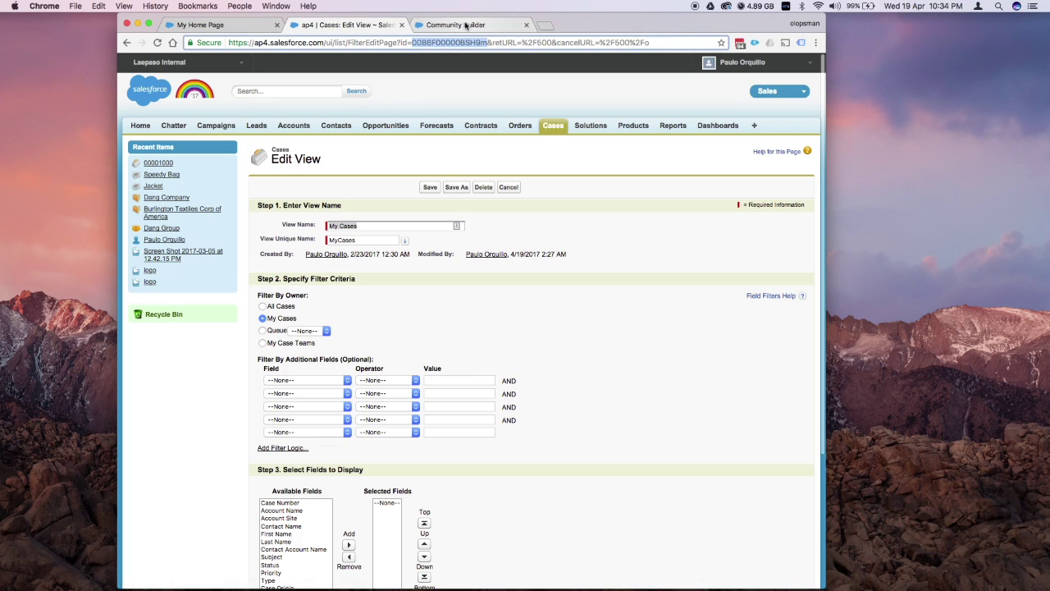
click(467, 24)
Rename the Case 0 menu item to My Cases.
triple_click(527, 257)
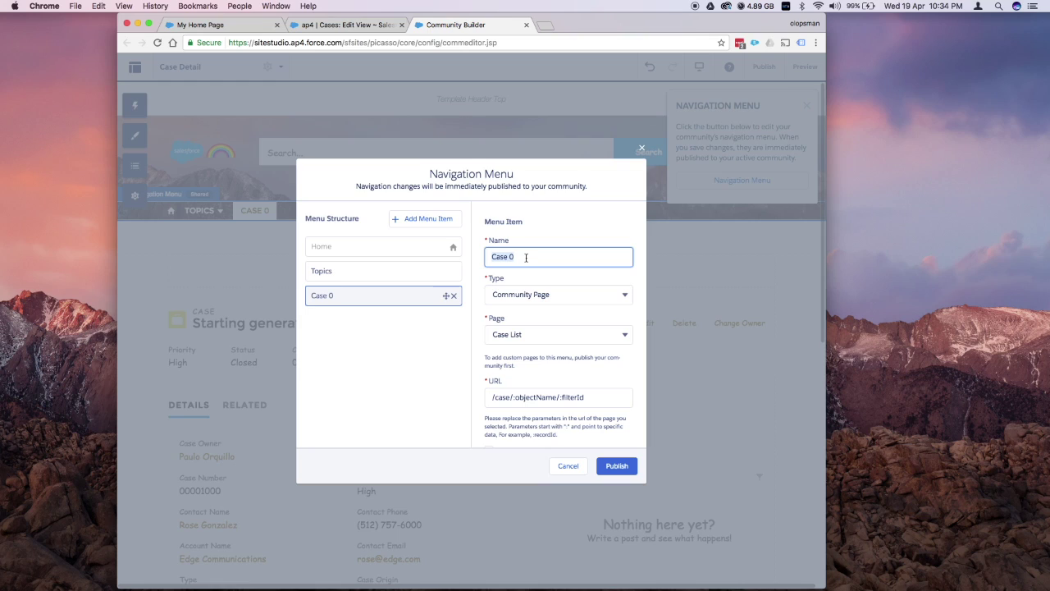
text(My Cas)
click(532, 400)
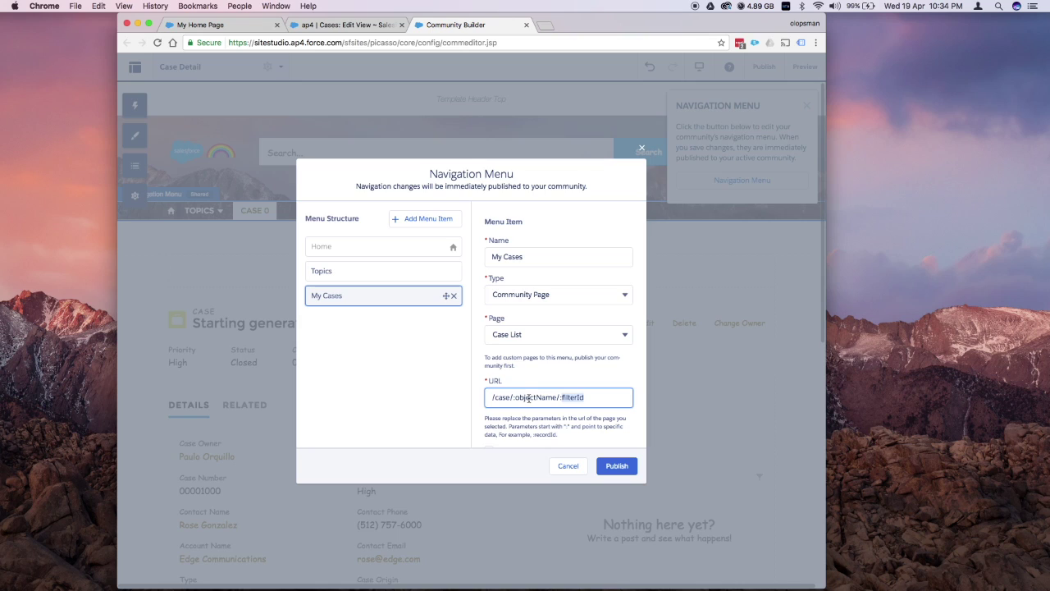
Change the My Cases URL to /case/case/ followed by the pasted list view ID.
double_click(529, 397)
key(BackSpace)
key(BackSpace)
text(case)
double_click(544, 396)
key(BackSpace)
key(BackSpace)
text(00B6F000008SH9m)
click(396, 372)
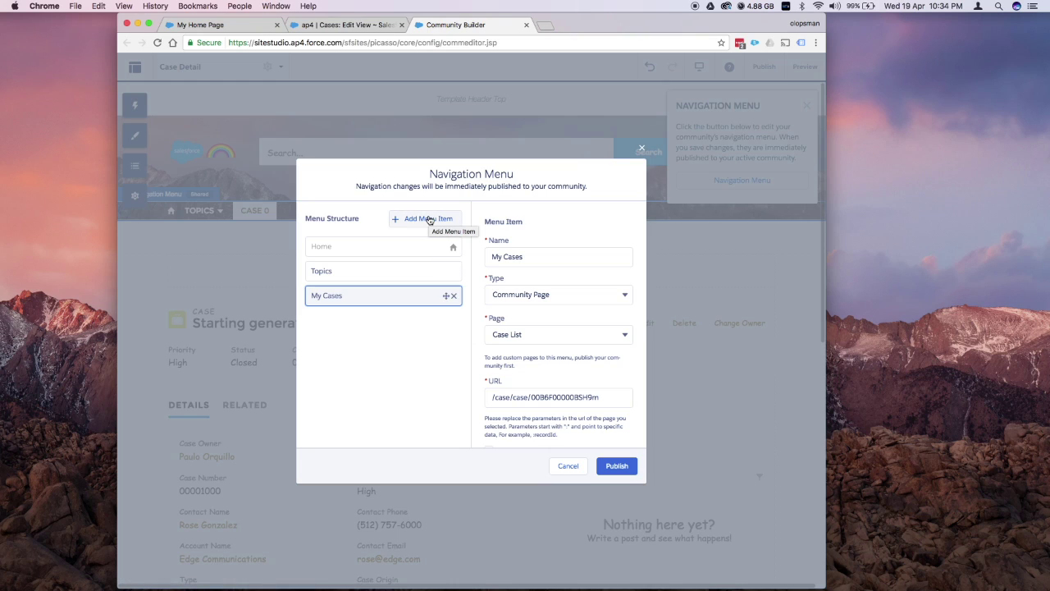
click(428, 219)
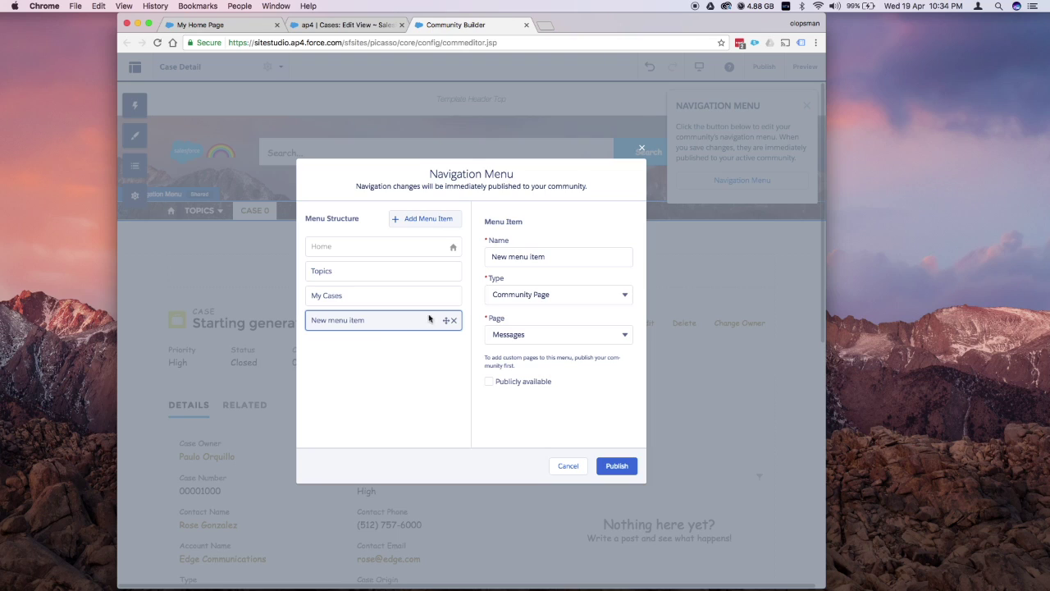
click(564, 295)
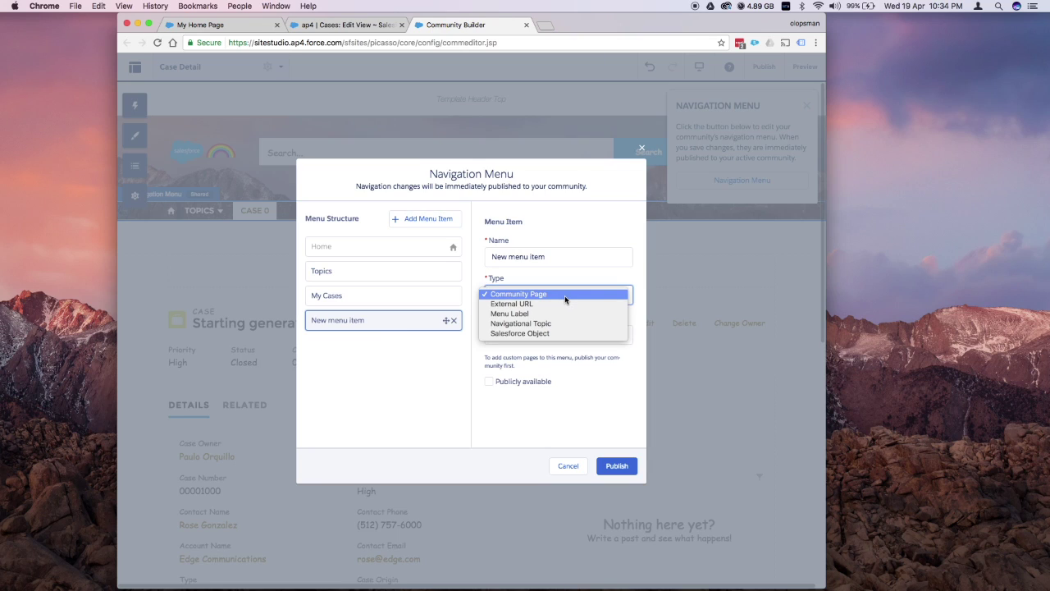
click(559, 303)
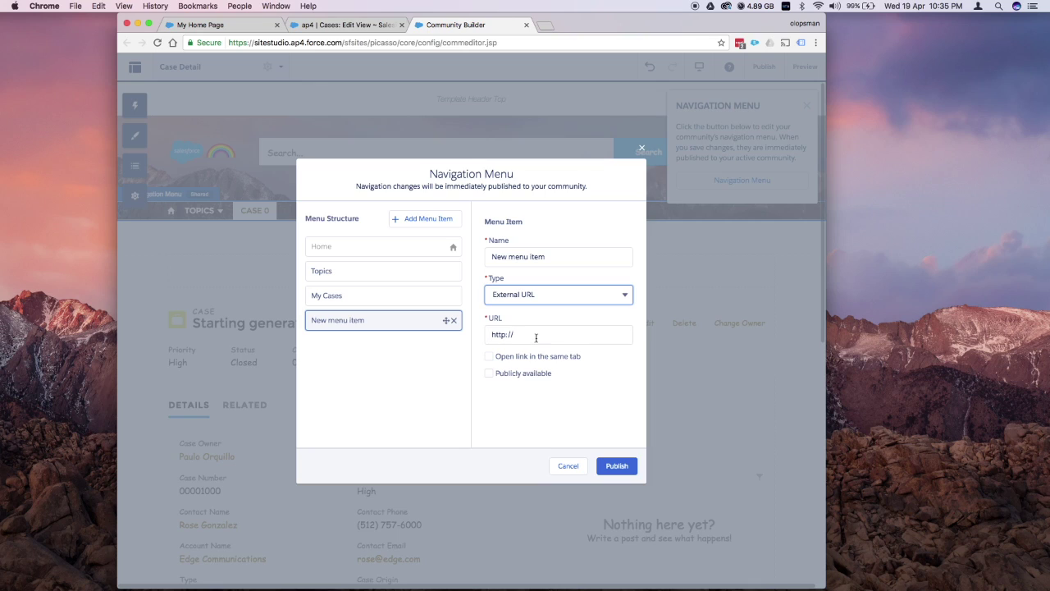
click(538, 336)
triple_click(560, 257)
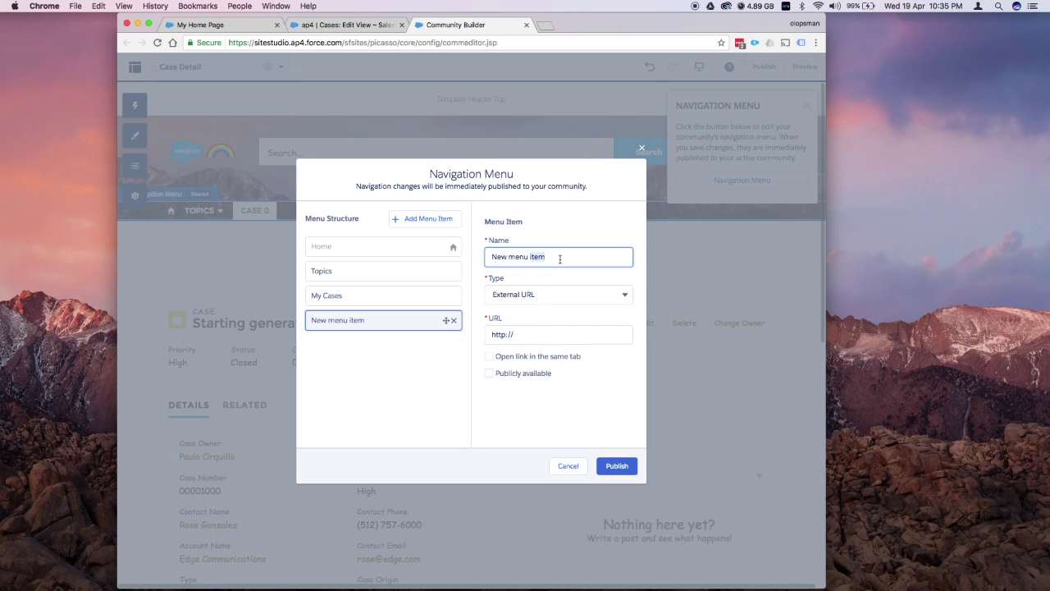
text(Amazon)
click(540, 333)
text(Am)
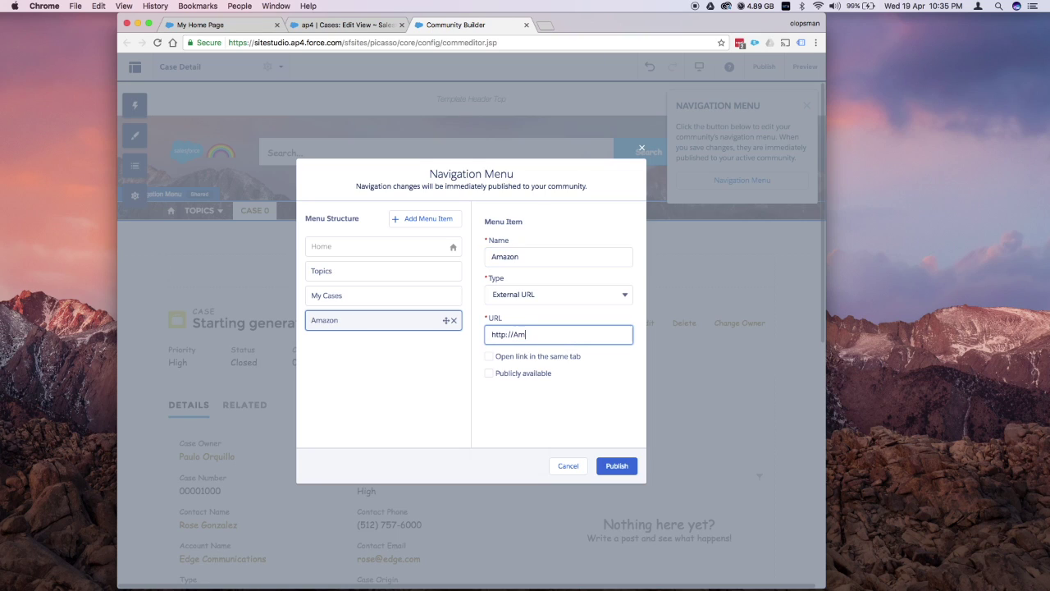
key(BackSpace)
key(BackSpace)
text(amazo)
text(ng.com)
key(BackSpace)
key(BackSpace)
key(BackSpace)
key(BackSpace)
text(.com)
click(581, 394)
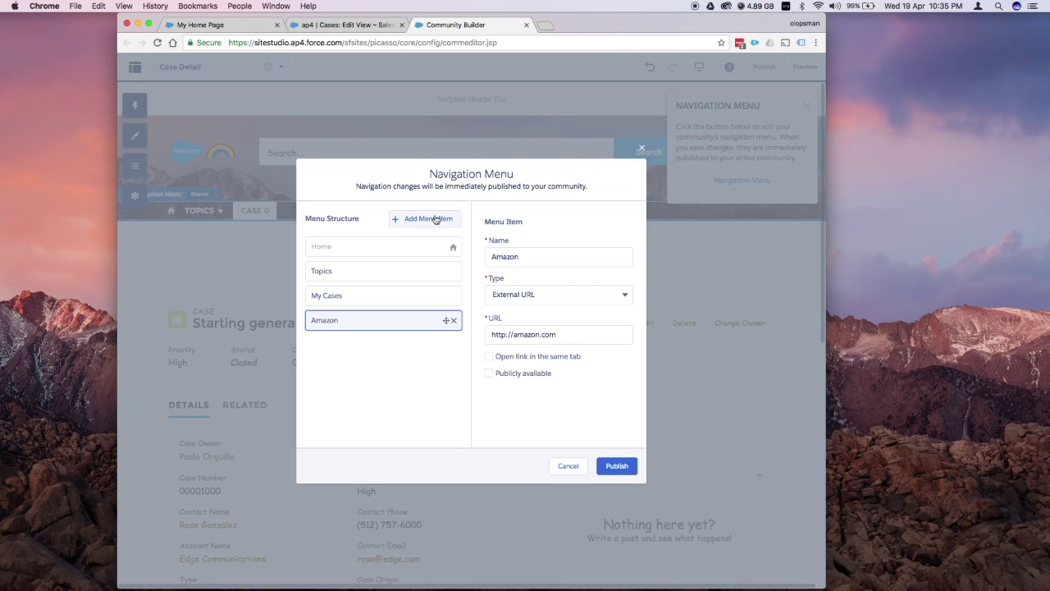
click(430, 222)
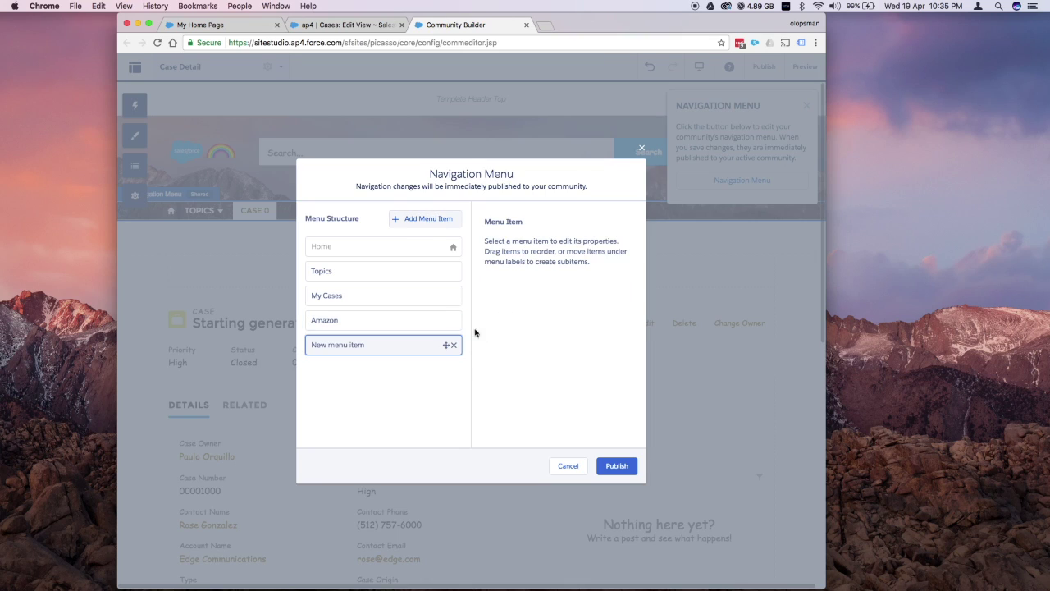
click(558, 296)
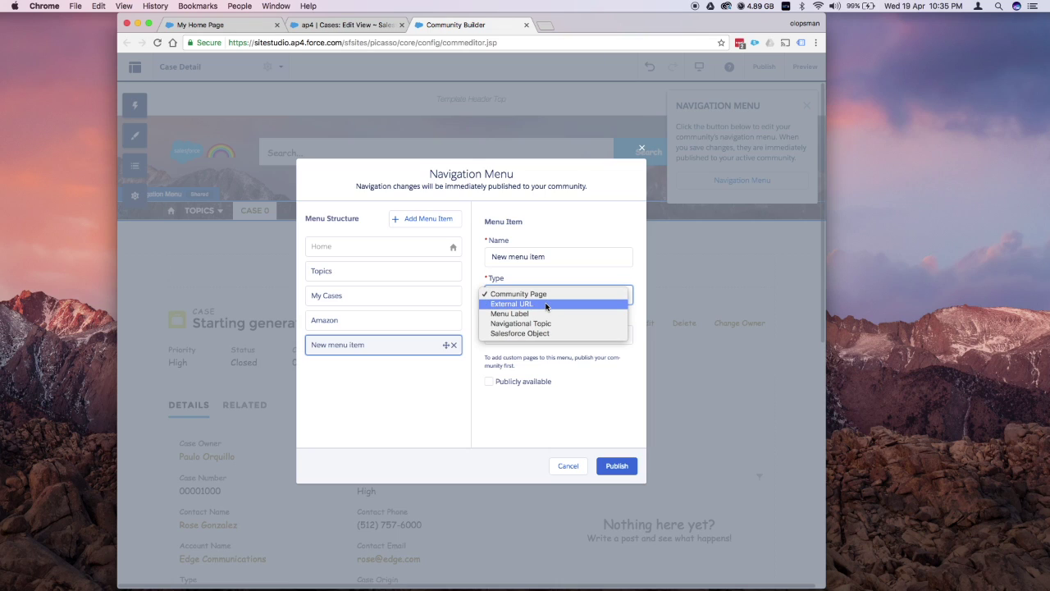
click(547, 304)
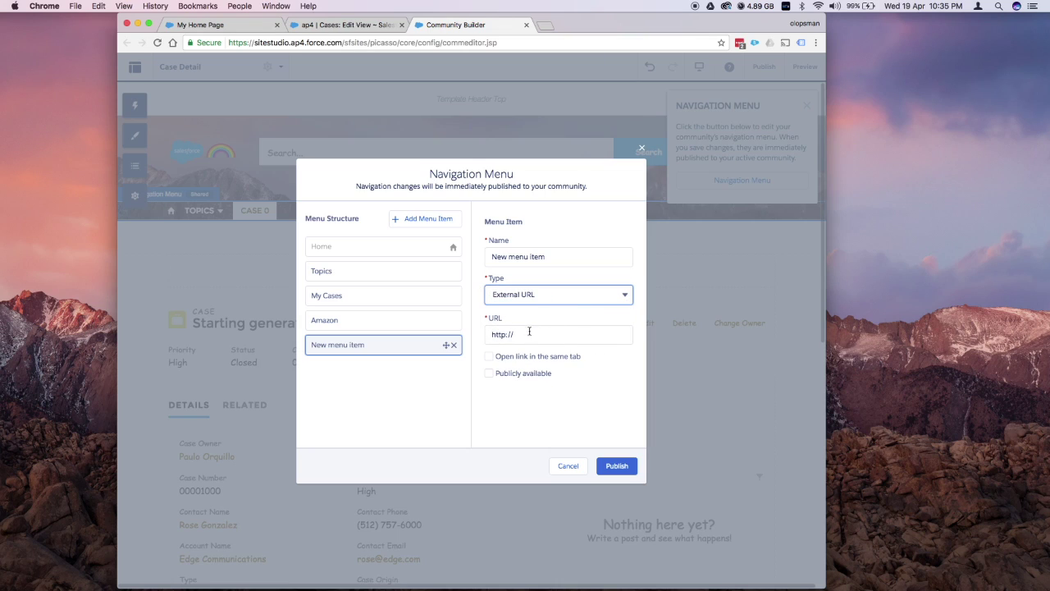
triple_click(558, 256)
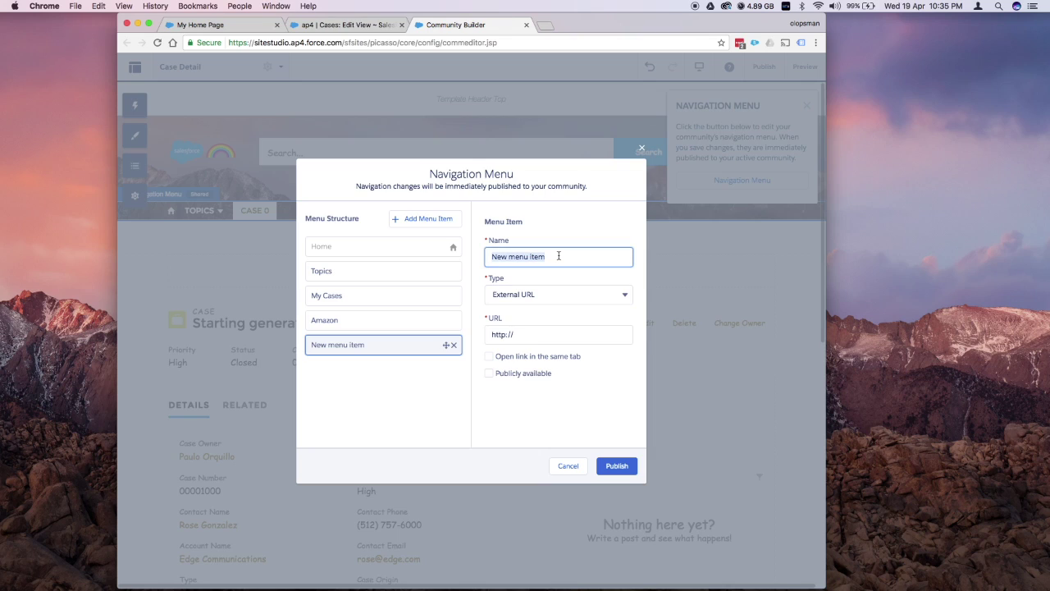
text(Blog)
click(549, 338)
text(blog)
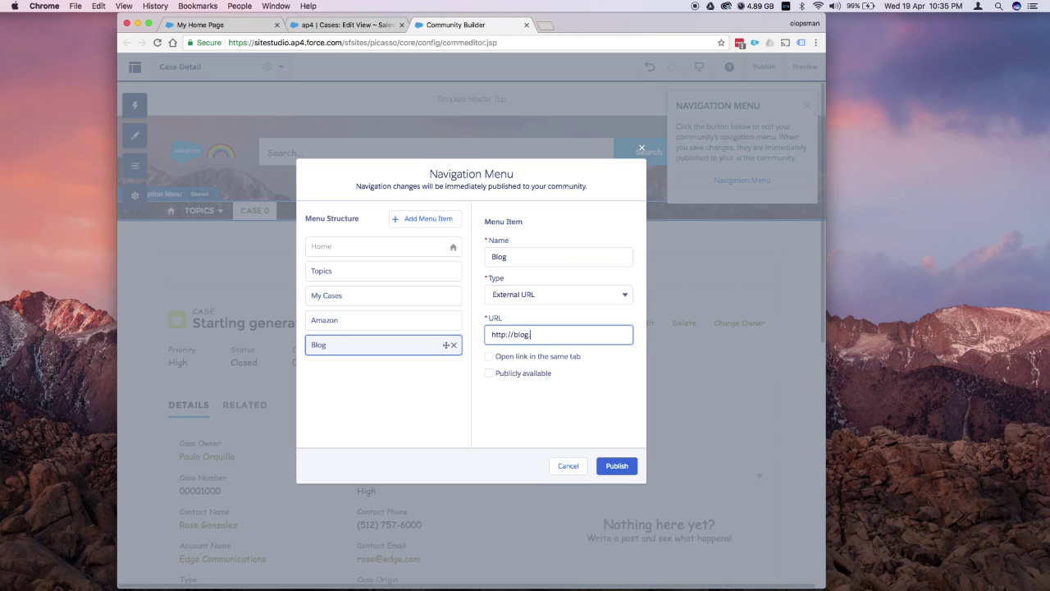
text(.lopau.com)
click(455, 219)
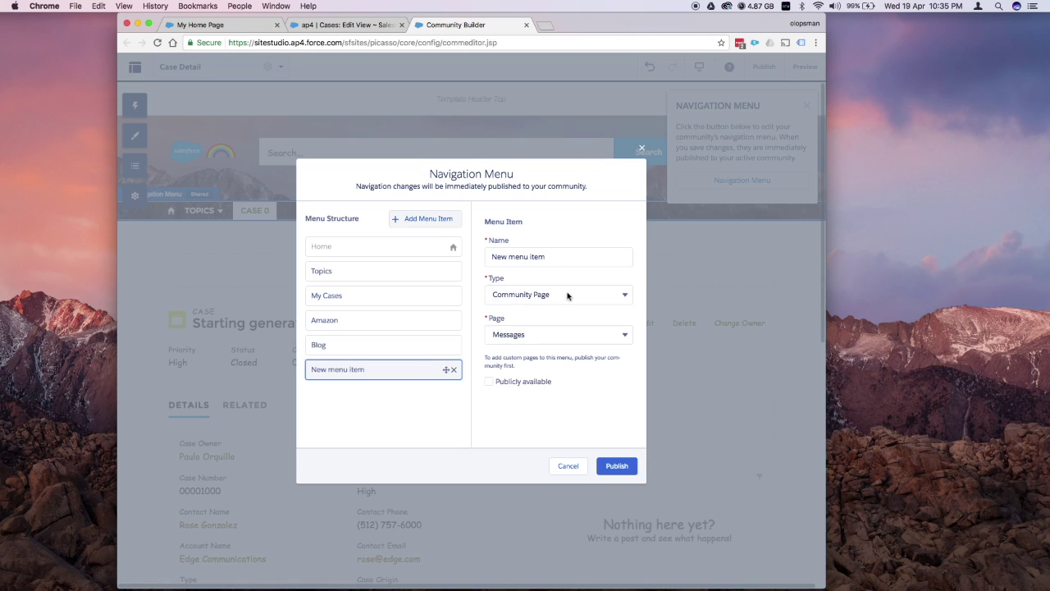
Make the new menu item a Menu Label named Affiliates.
click(572, 295)
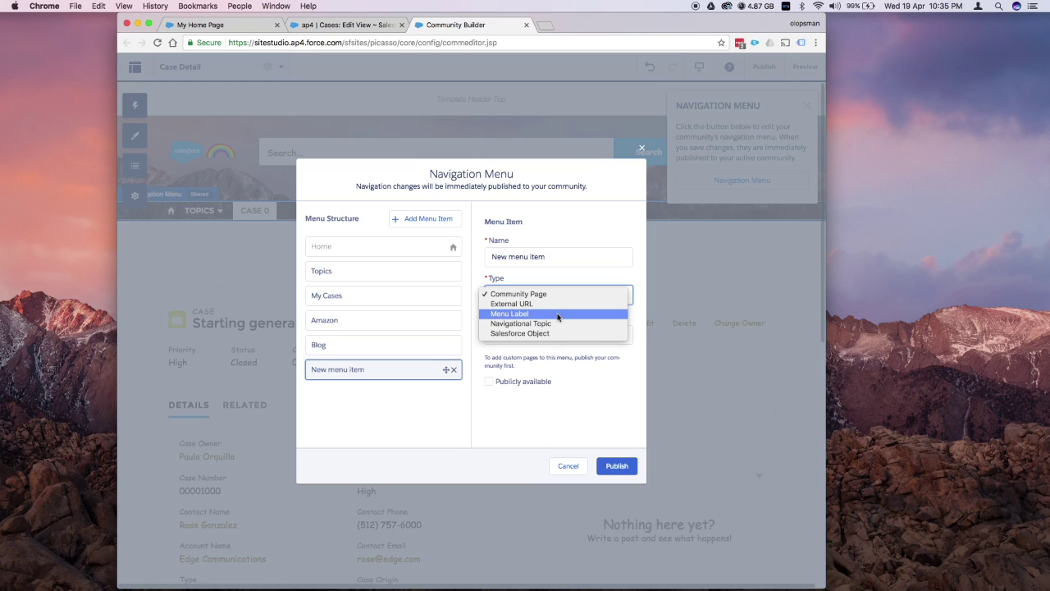
click(558, 314)
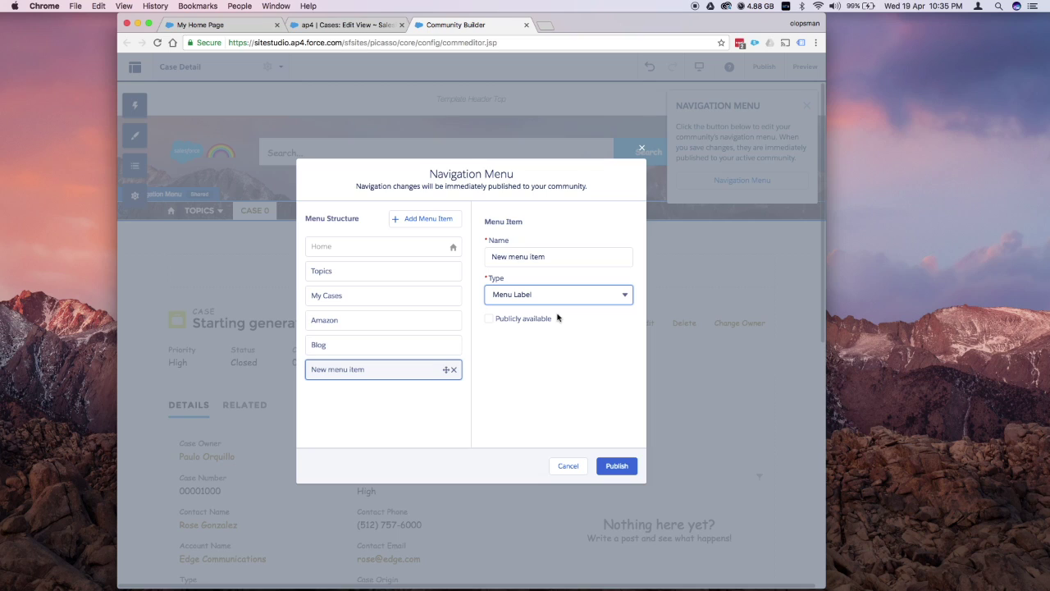
triple_click(559, 257)
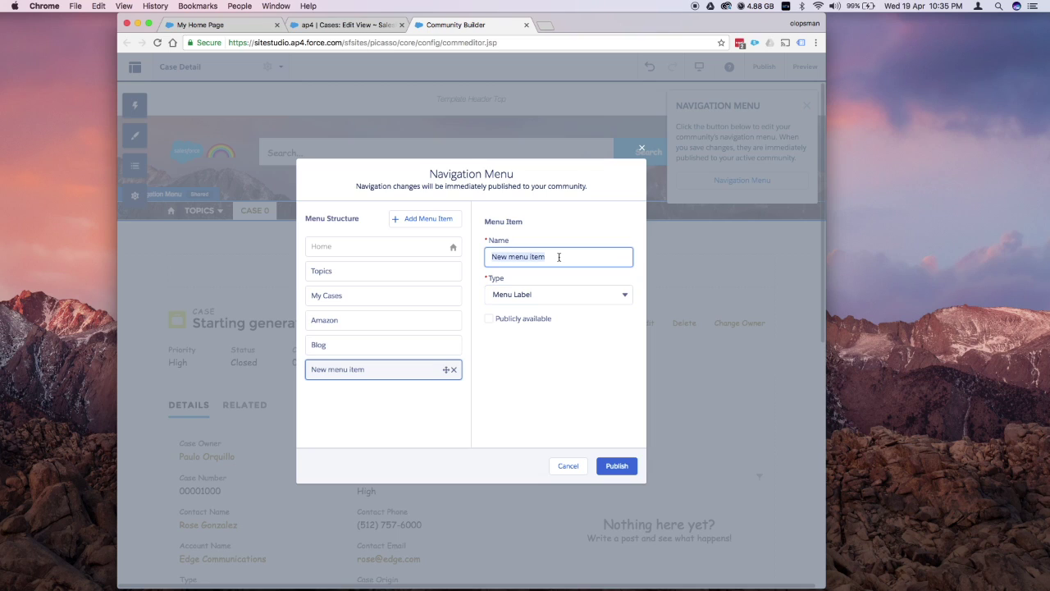
text(Affiliates)
click(587, 384)
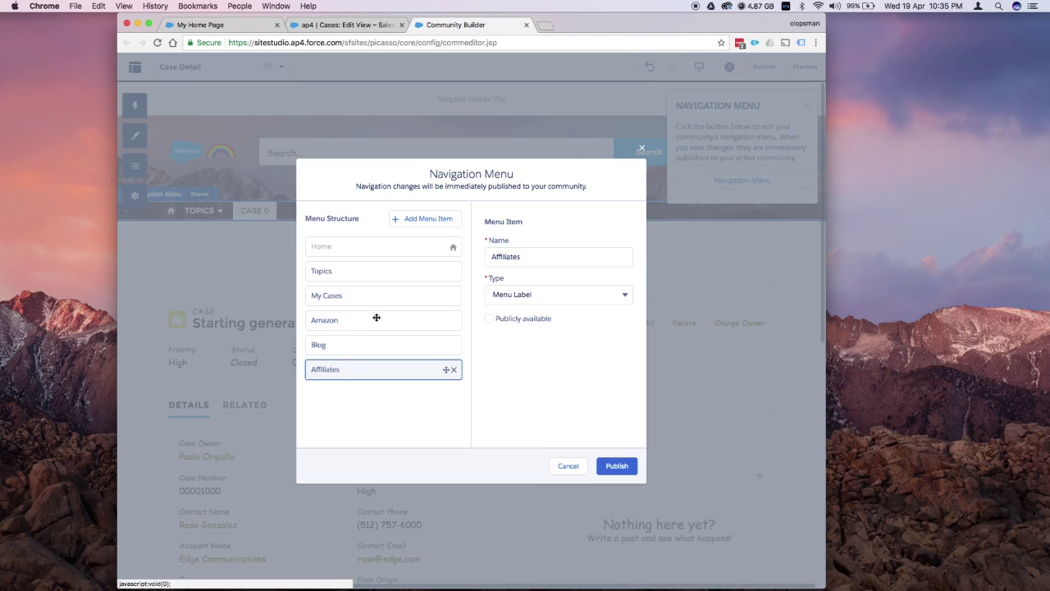
Nest the Amazon item beneath Affiliates as a subitem.
mouse_move(371, 323)
drag(369, 323, 382, 369)
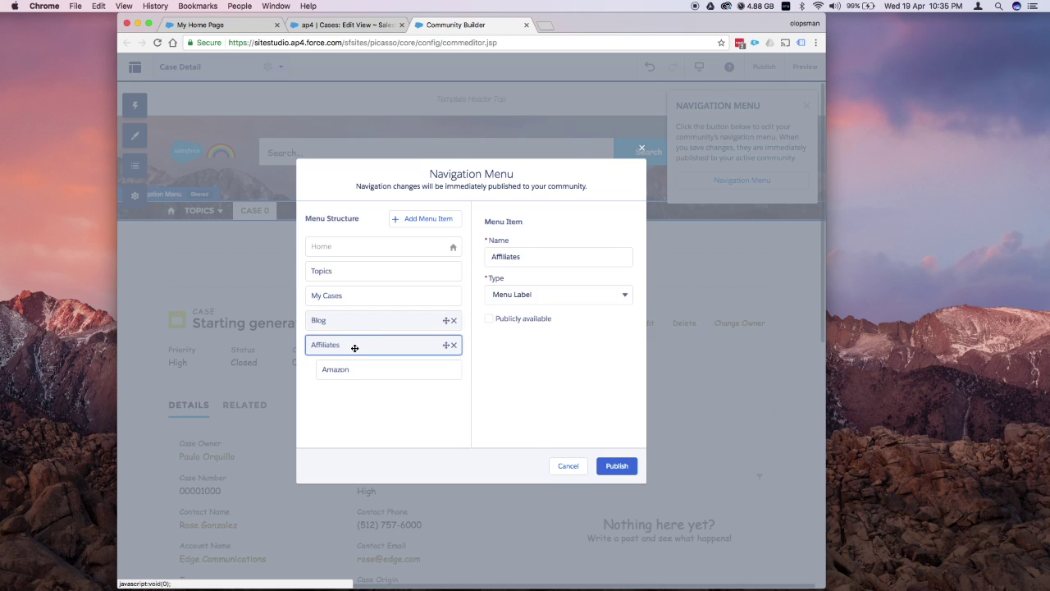
click(425, 219)
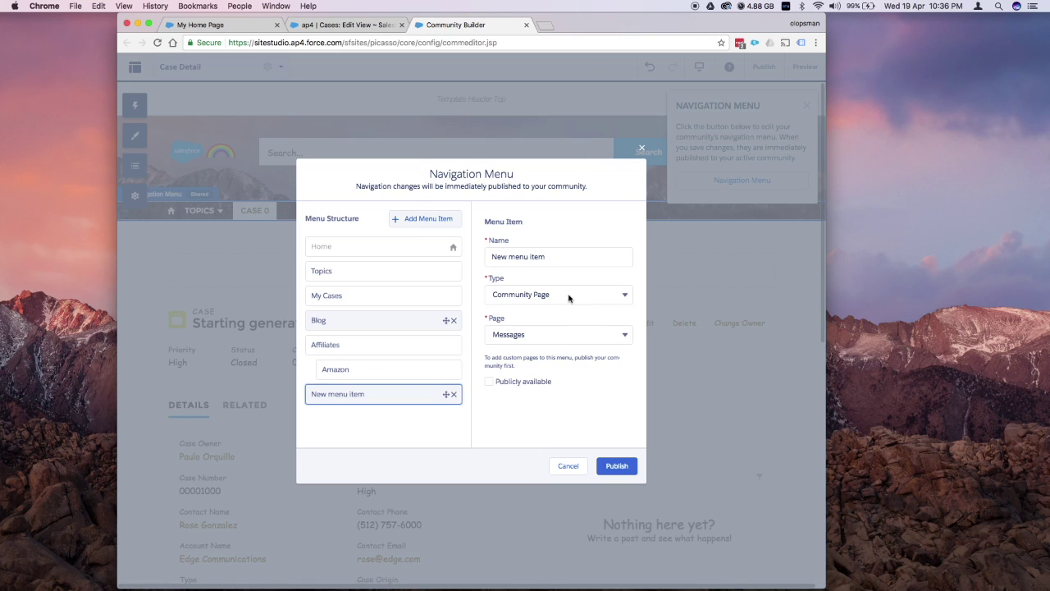
Make the new item a Salesforce Object menu item for Asset named Stuffs.
click(579, 297)
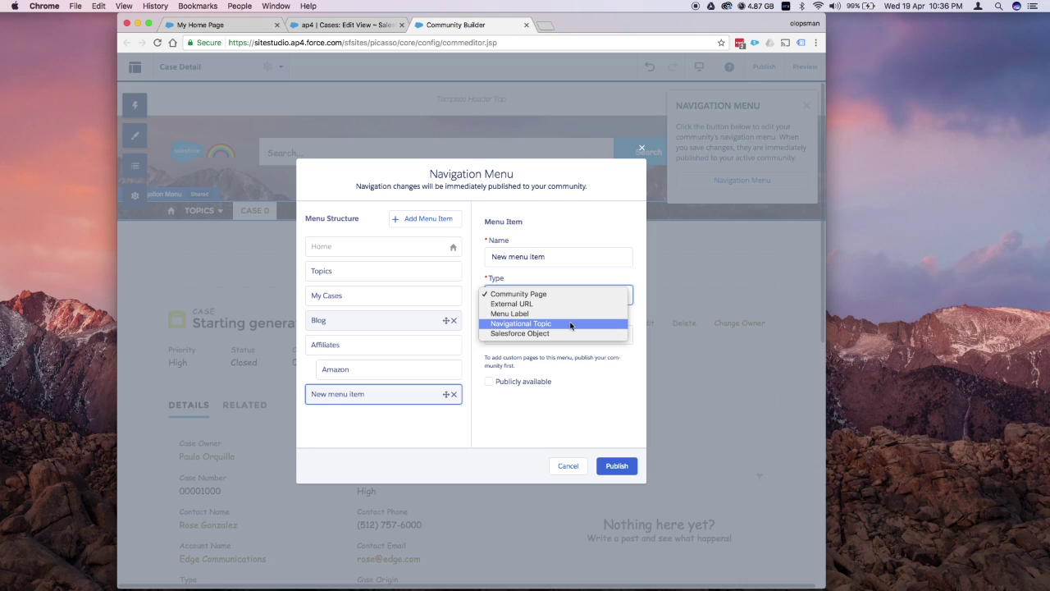
click(571, 324)
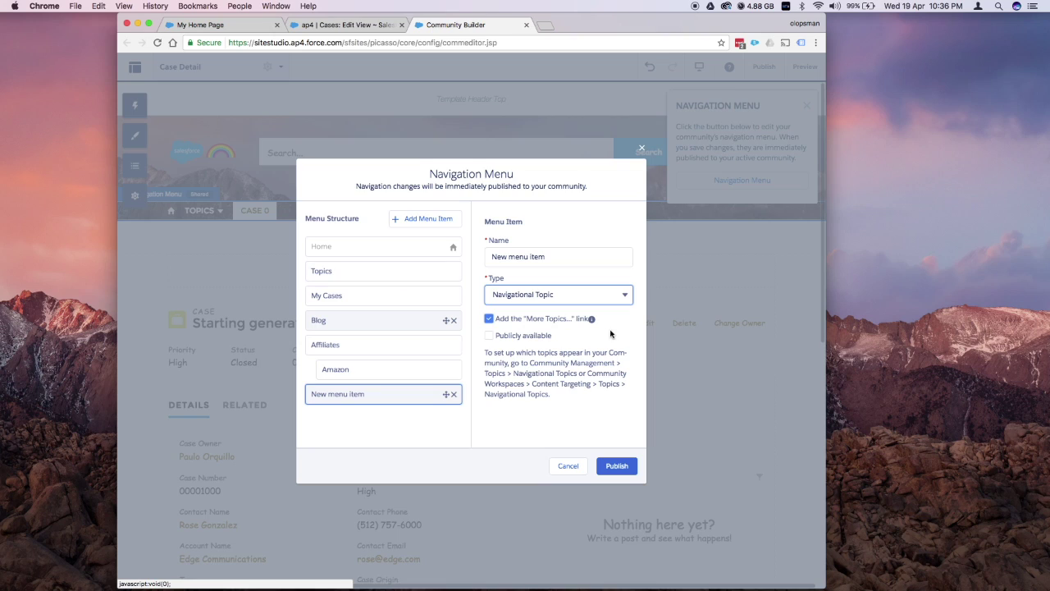
click(594, 294)
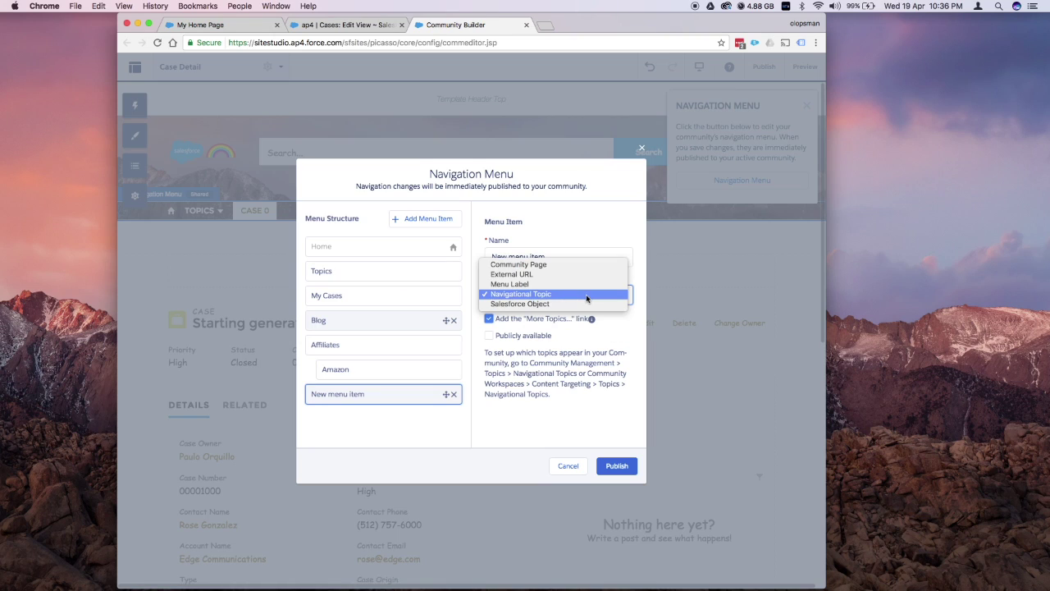
click(571, 304)
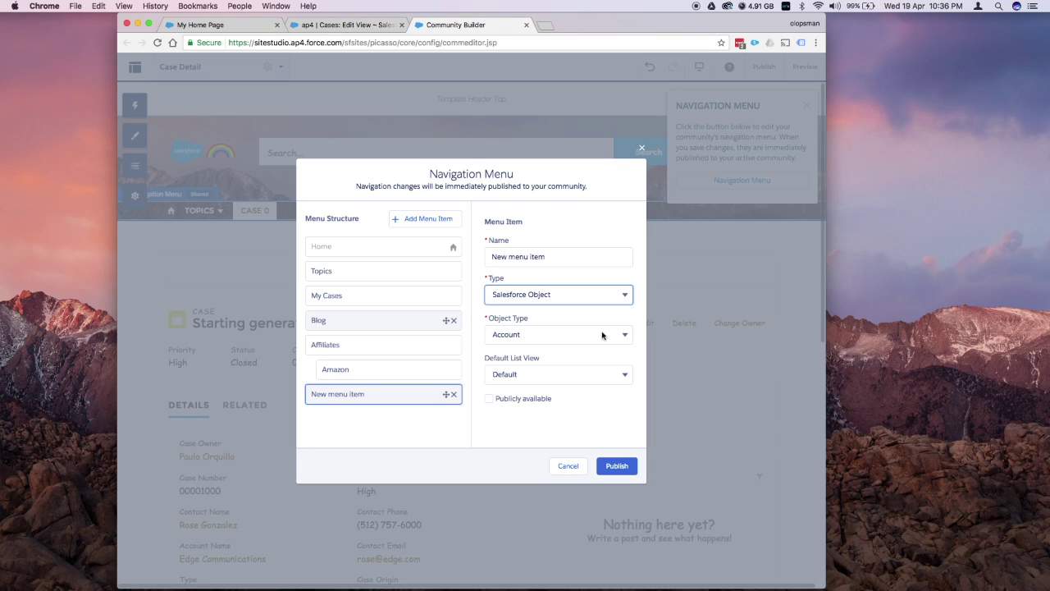
click(595, 336)
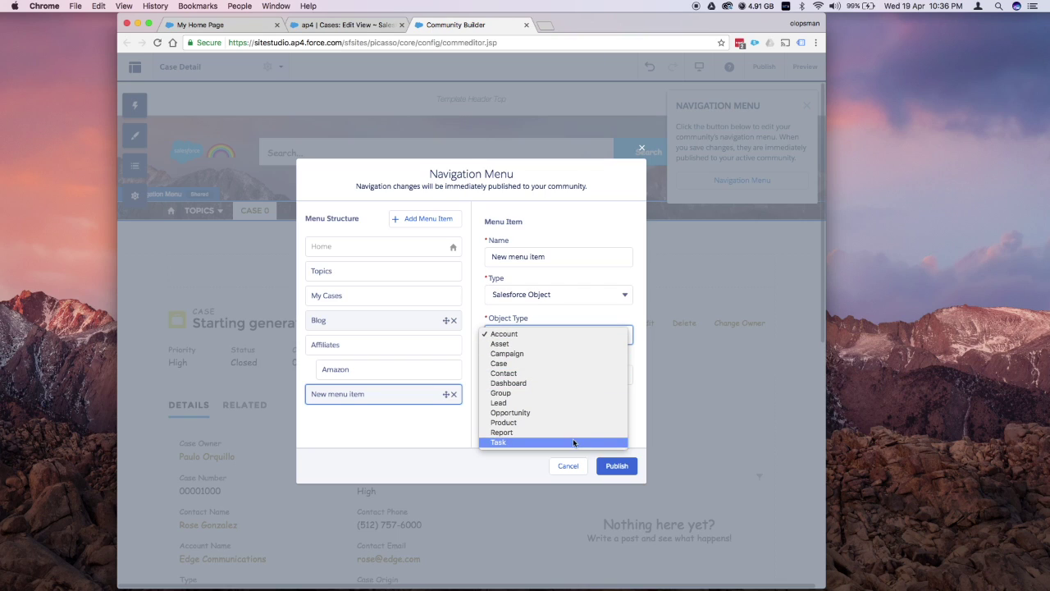
click(586, 343)
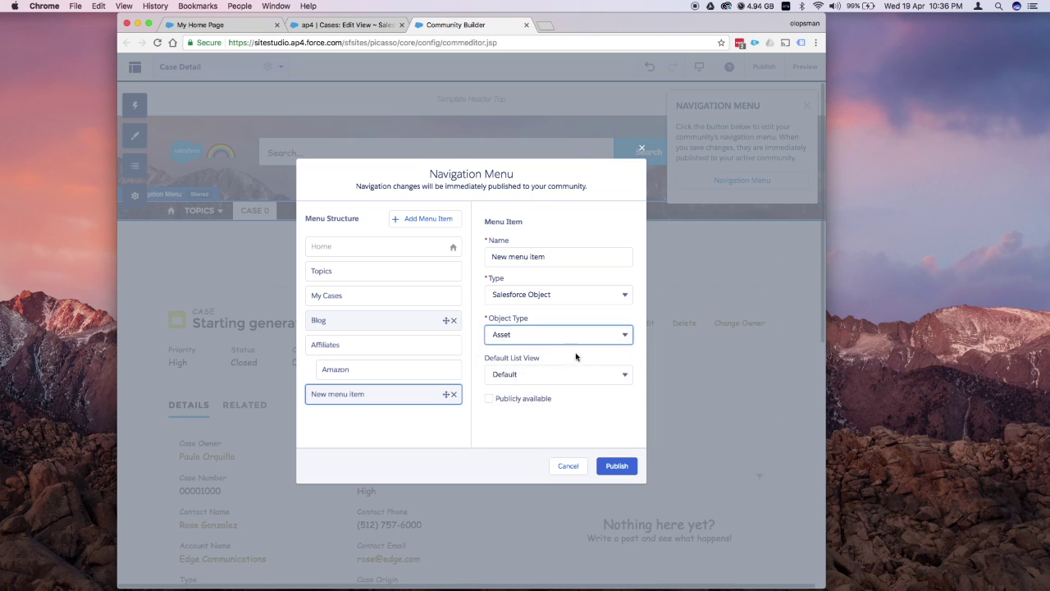
triple_click(562, 257)
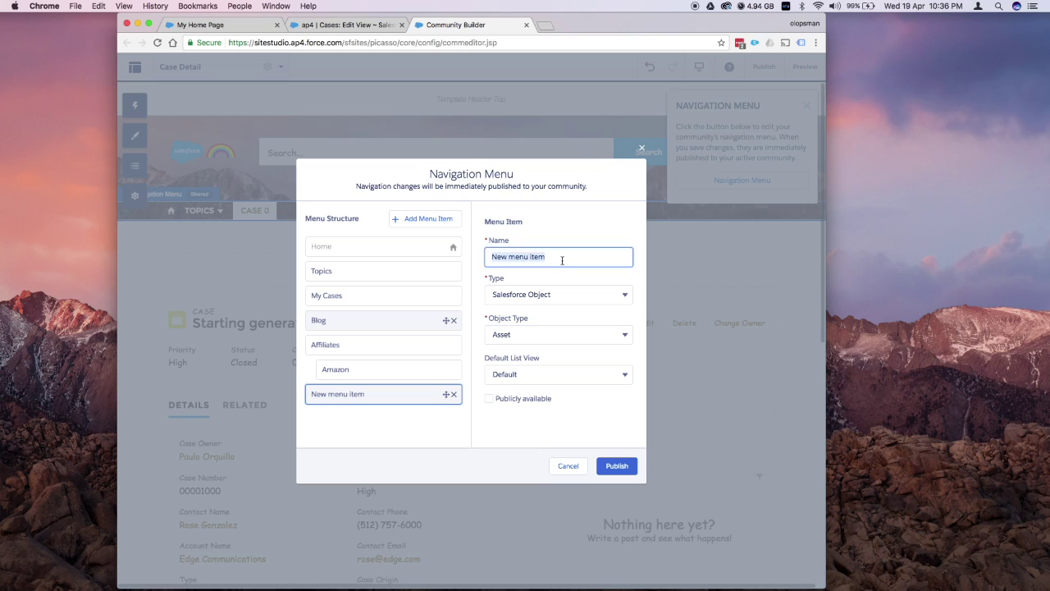
text(Stuffs)
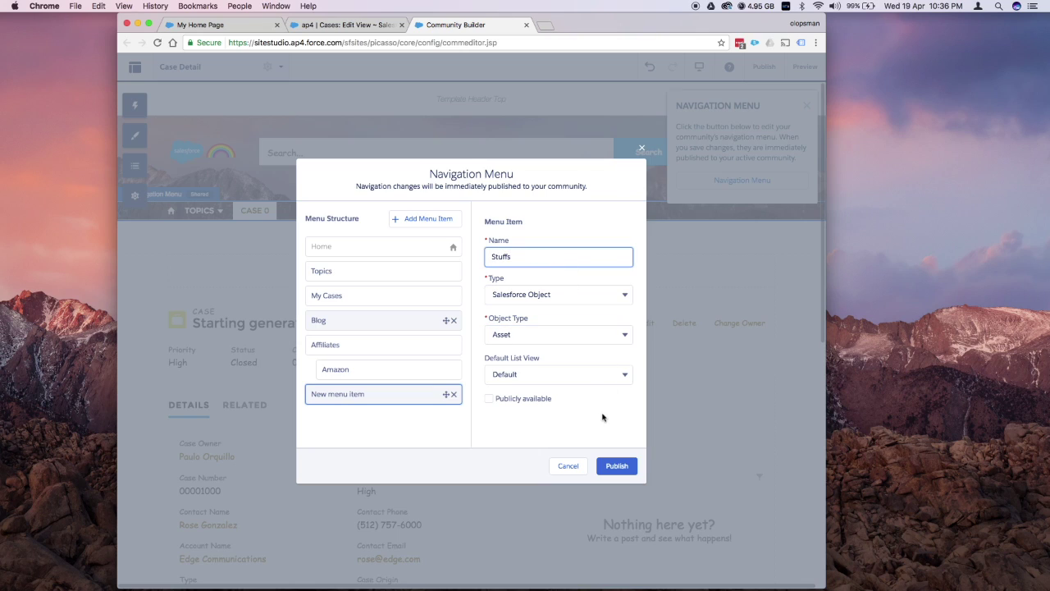
click(517, 435)
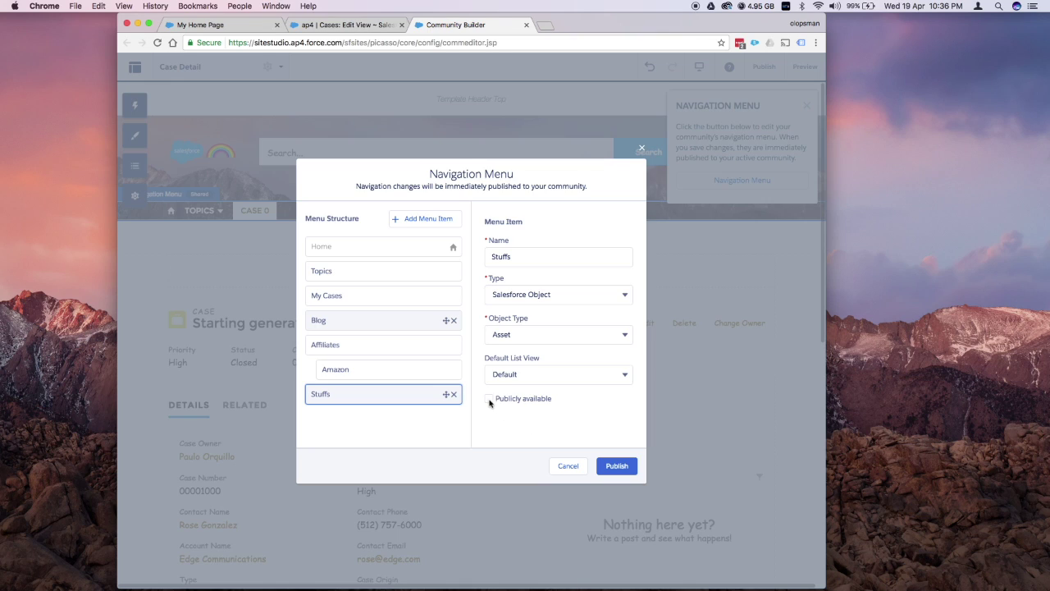
Make Stuffs publicly available, move it directly under My Cases, and publish.
click(489, 399)
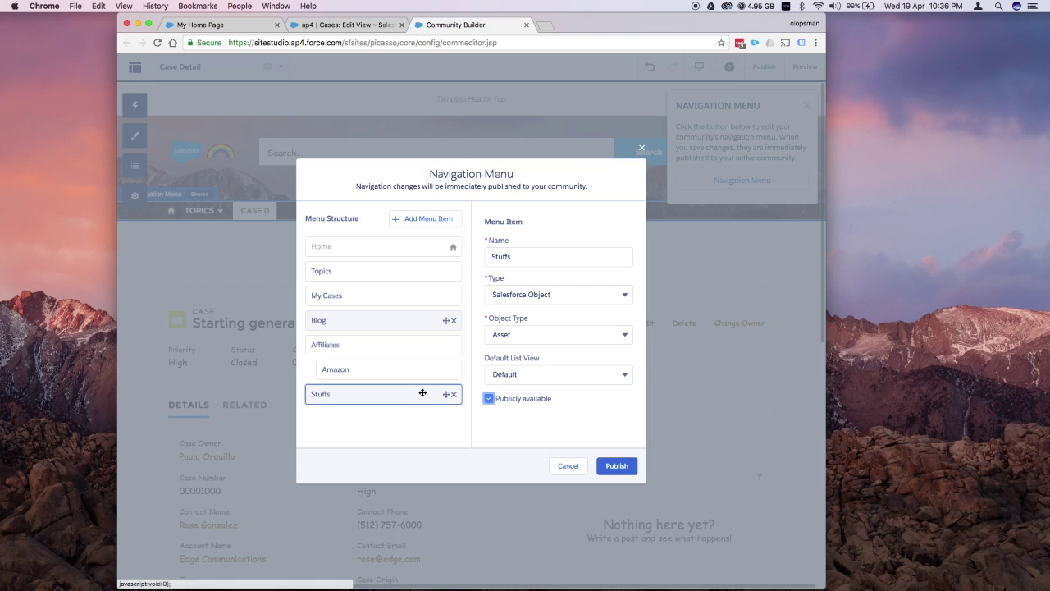
drag(384, 397, 403, 321)
click(403, 321)
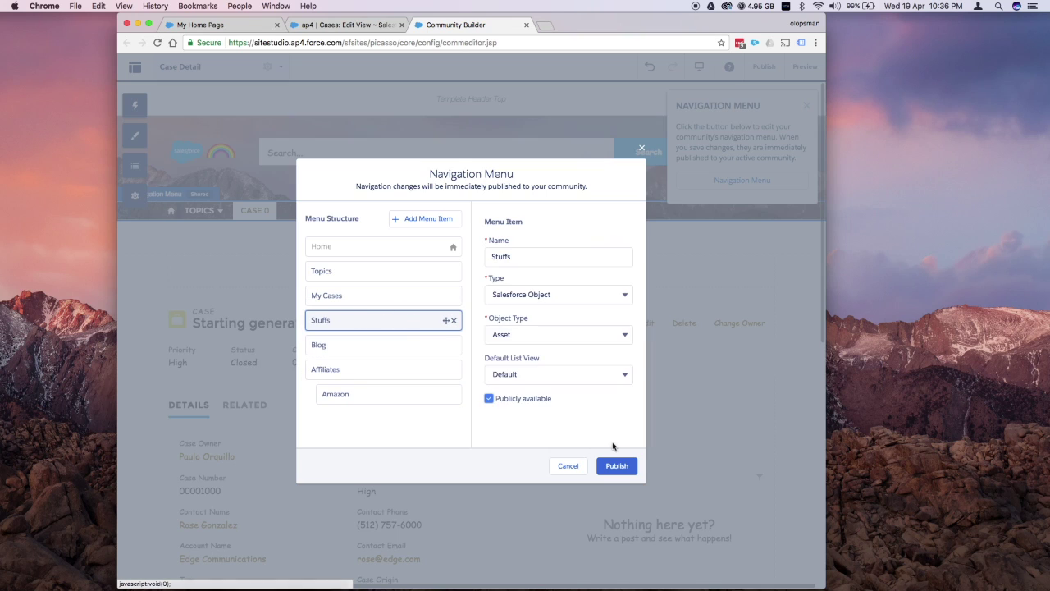
click(616, 465)
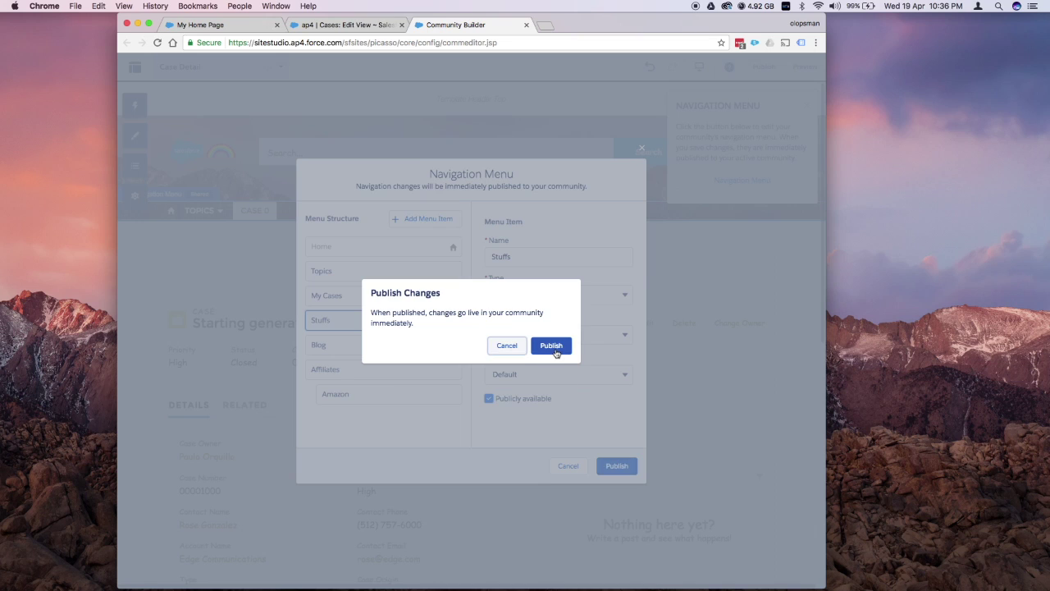
Confirm publishing the Topics, My Cases, Stuffs, Blog, Affiliates menu and view the live community.
click(552, 346)
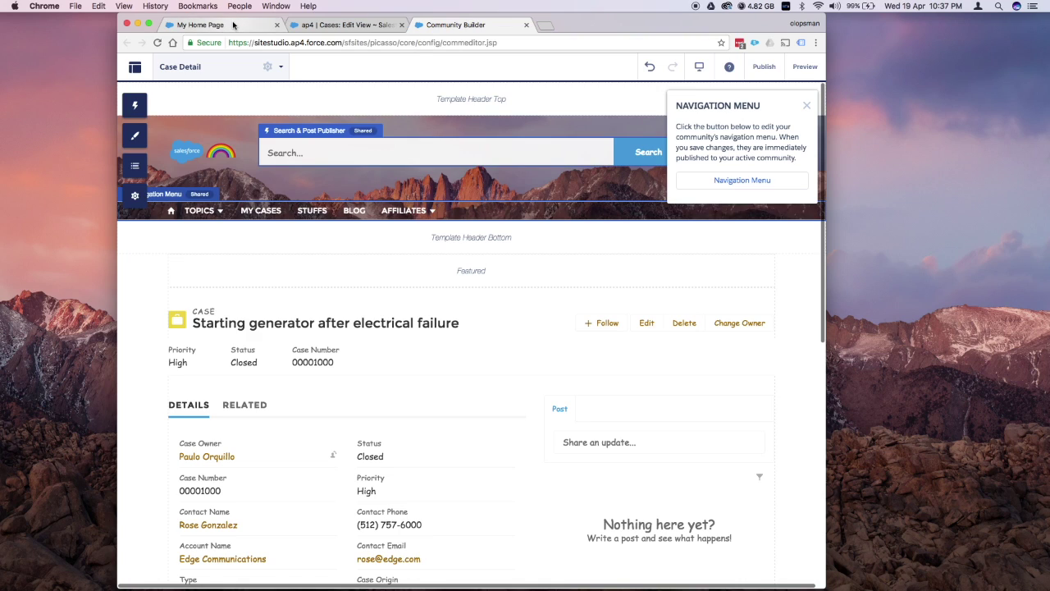
click(215, 24)
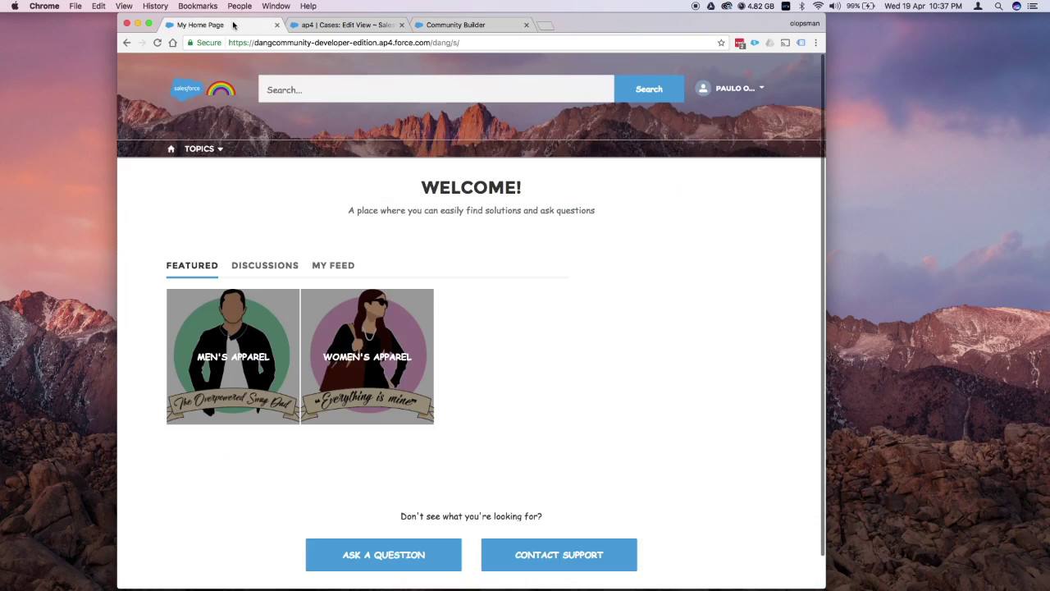
Reload the live community, try the My Cases link, then open Stuffs' Assets list.
click(159, 42)
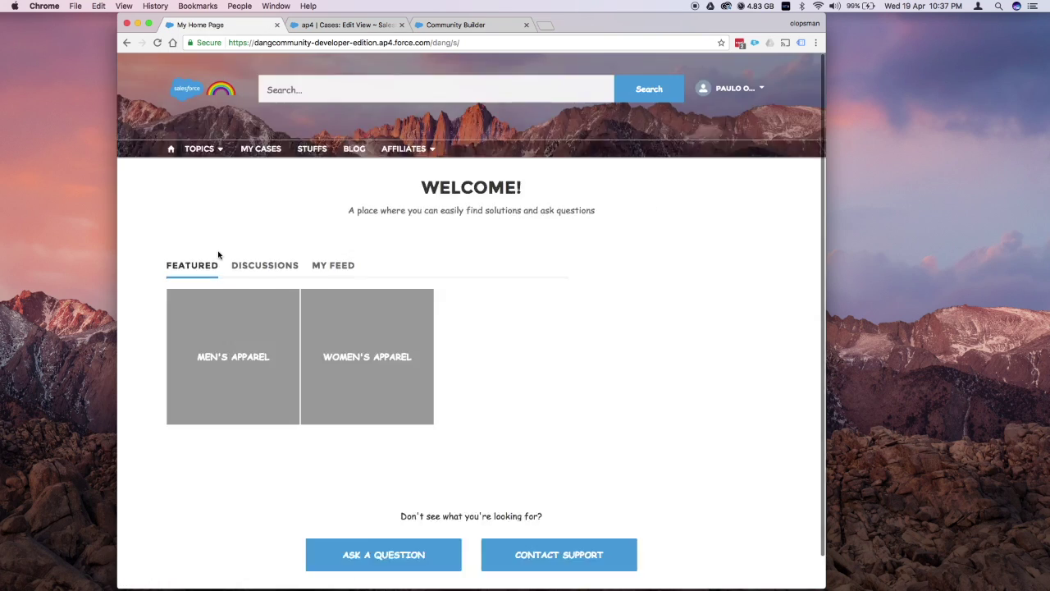
click(267, 151)
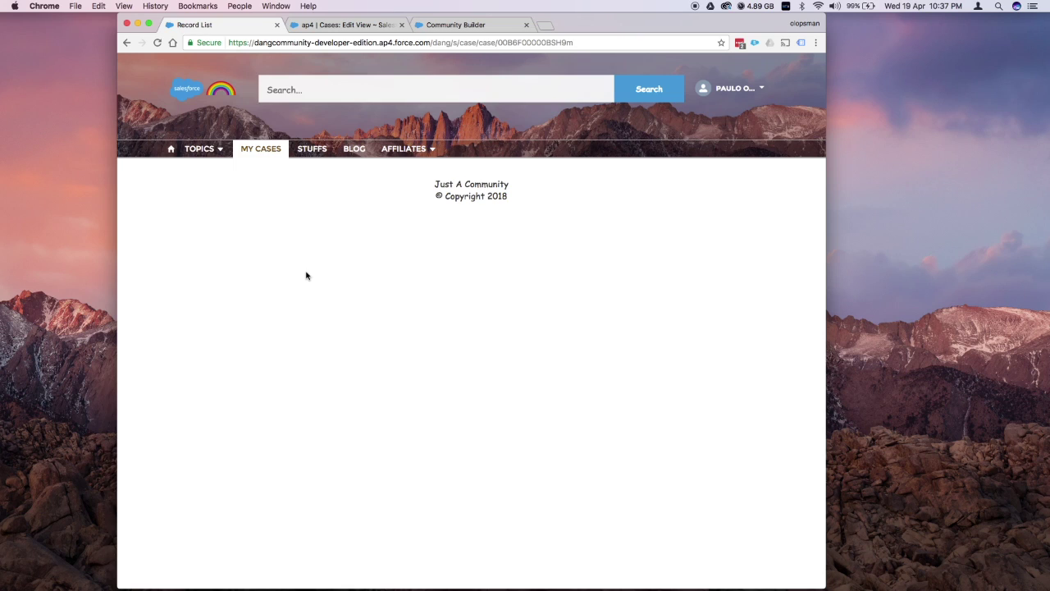
click(309, 155)
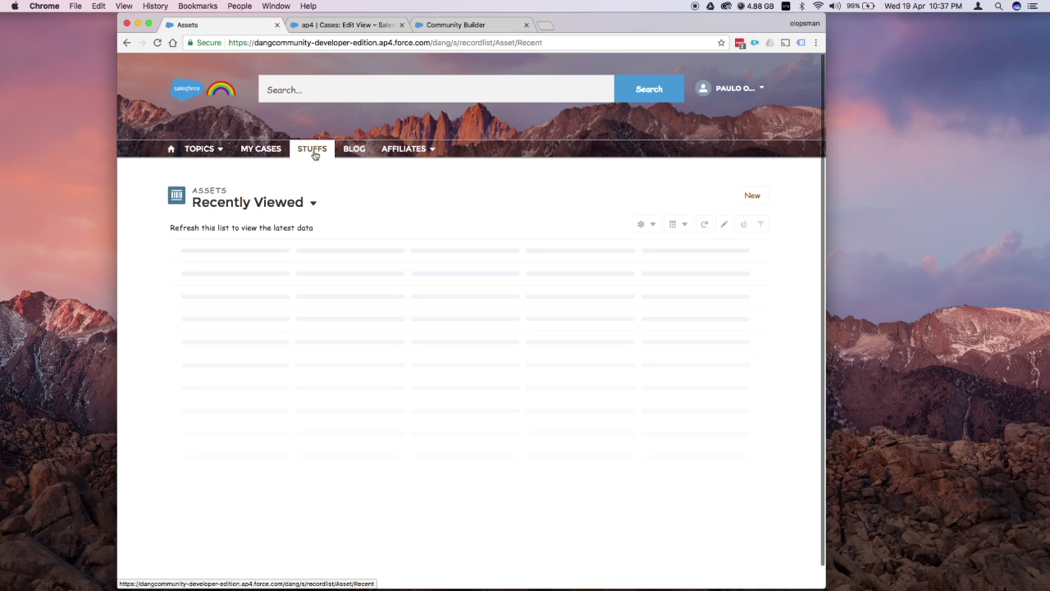
click(312, 203)
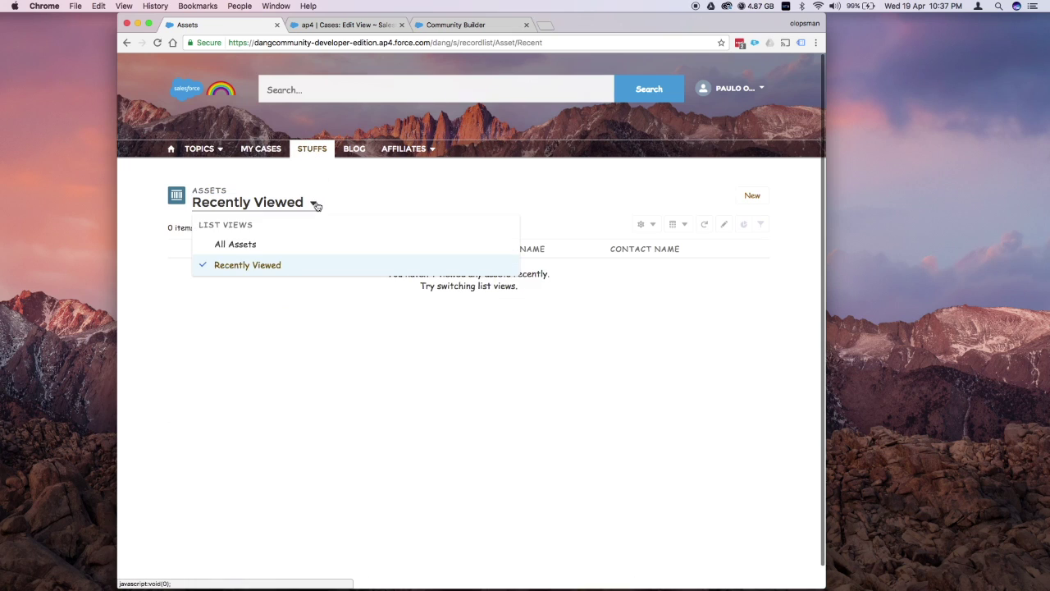
Show All Assets in Stuffs, then test the Blog, Affiliates > Amazon and My Cases links.
click(253, 252)
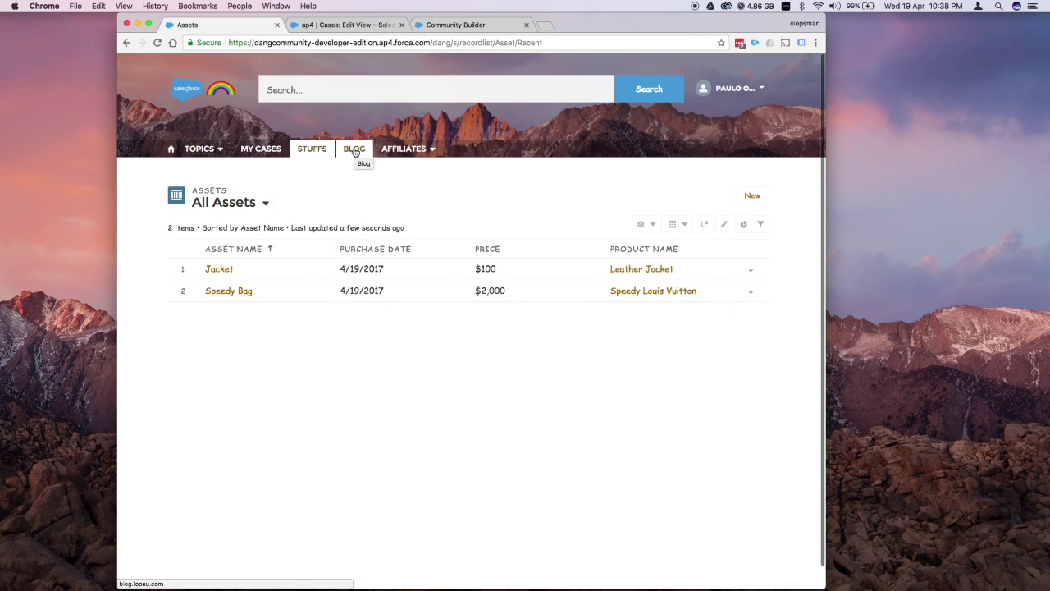
click(355, 151)
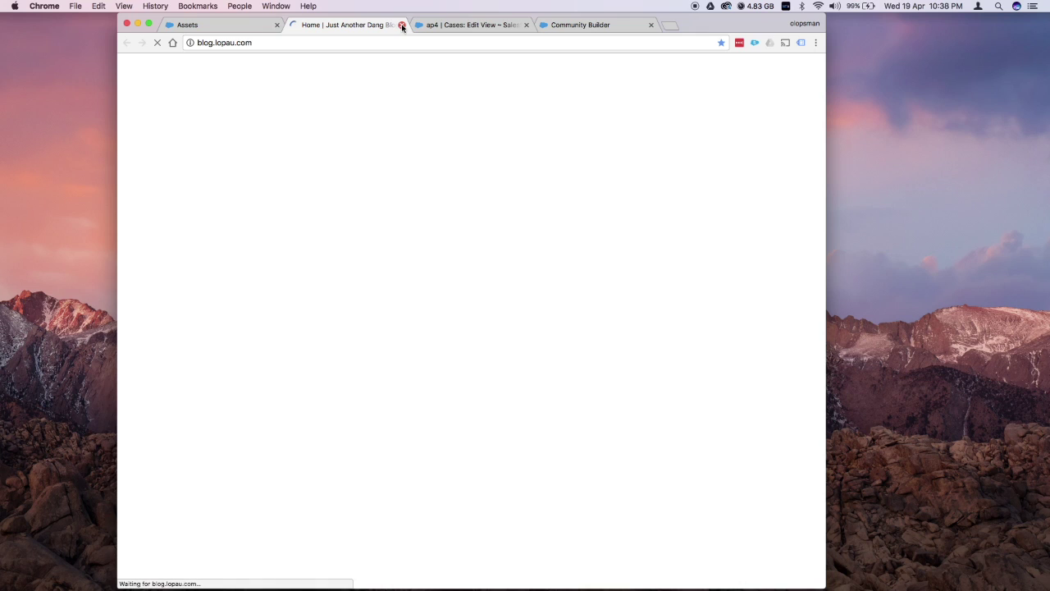
click(402, 25)
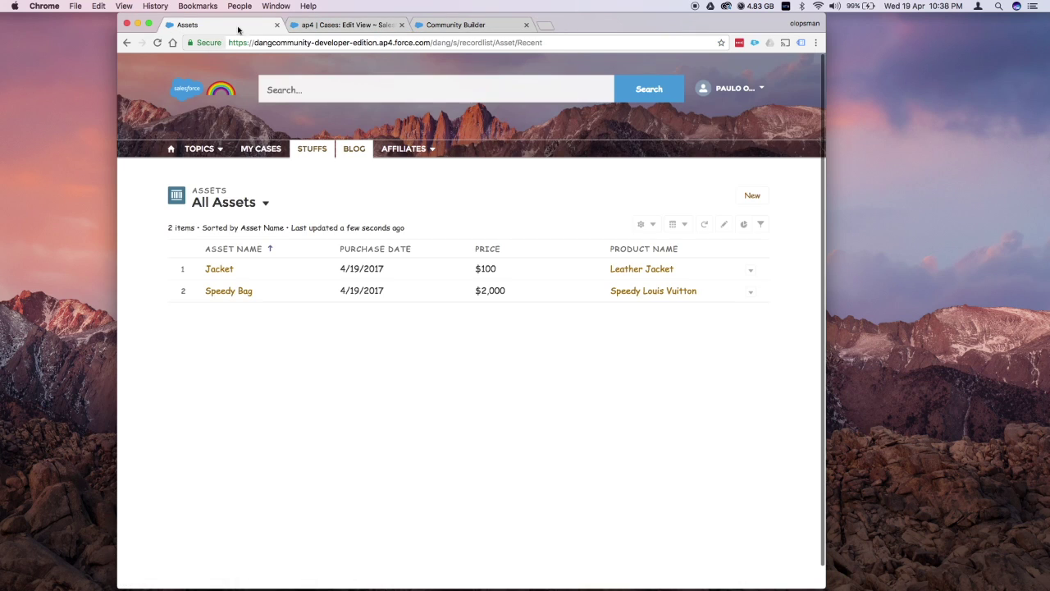
click(433, 149)
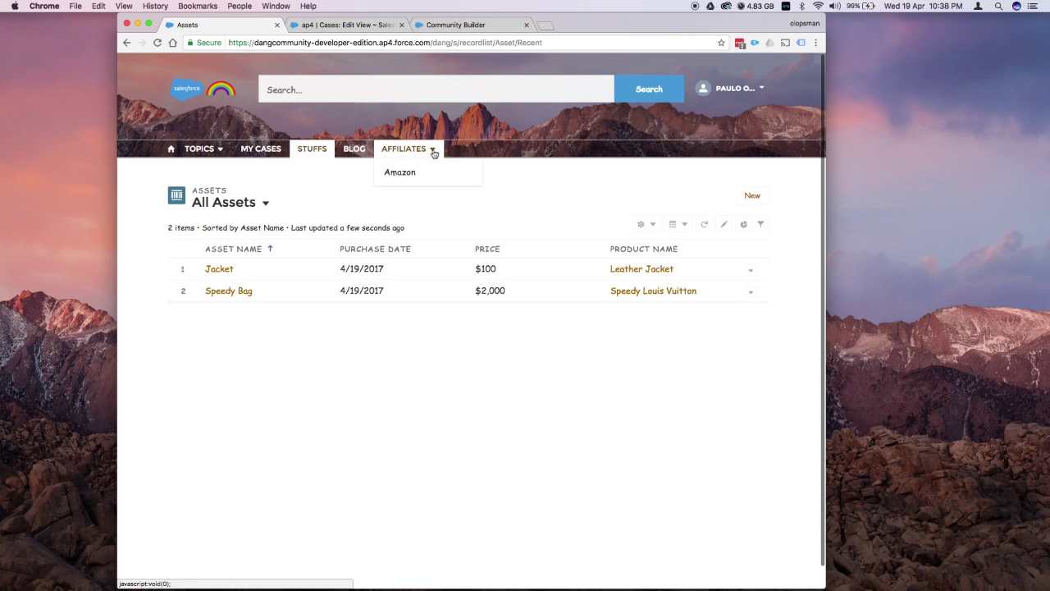
click(401, 175)
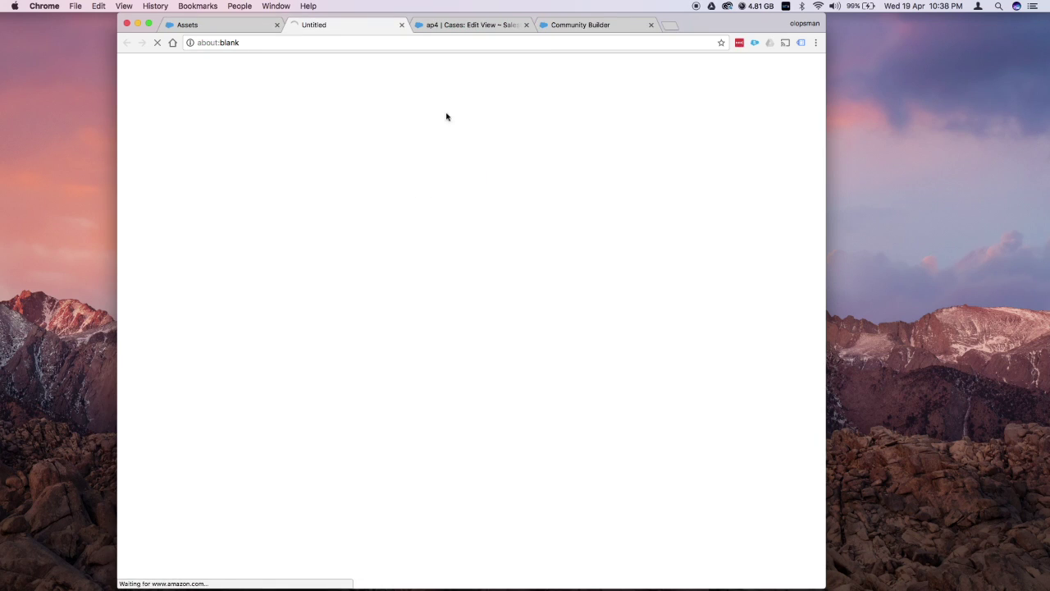
click(402, 25)
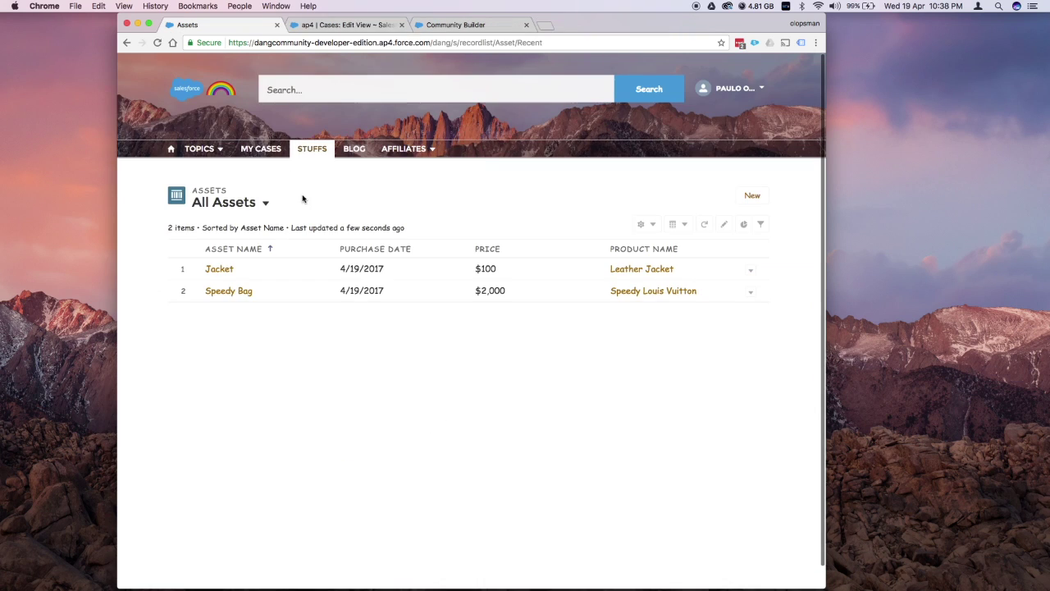
click(261, 150)
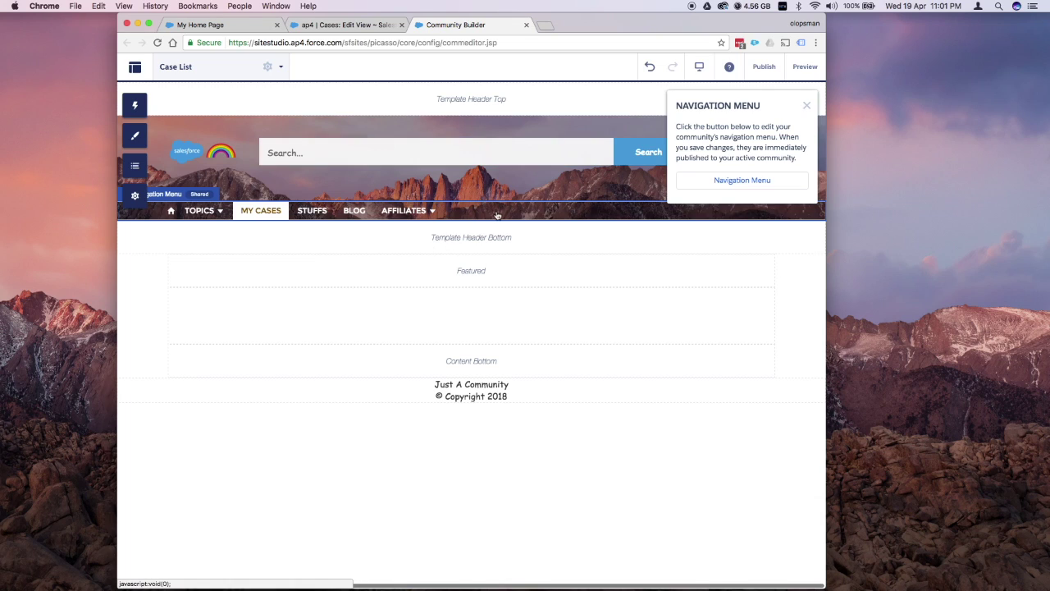
Change the My Cases URL to /case/Case/ with a capital C and publish the menu.
click(744, 181)
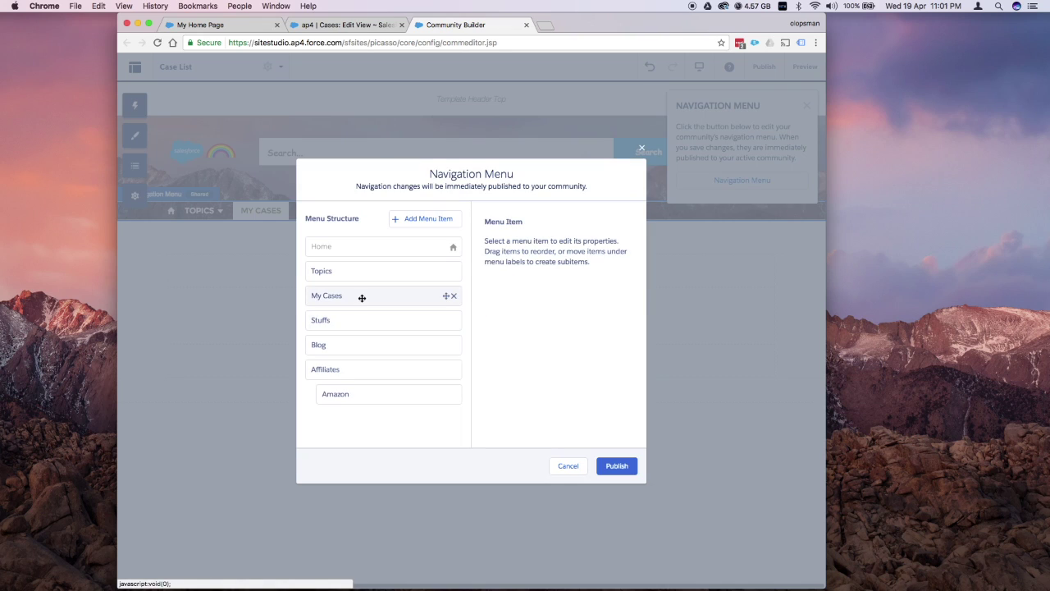
click(362, 298)
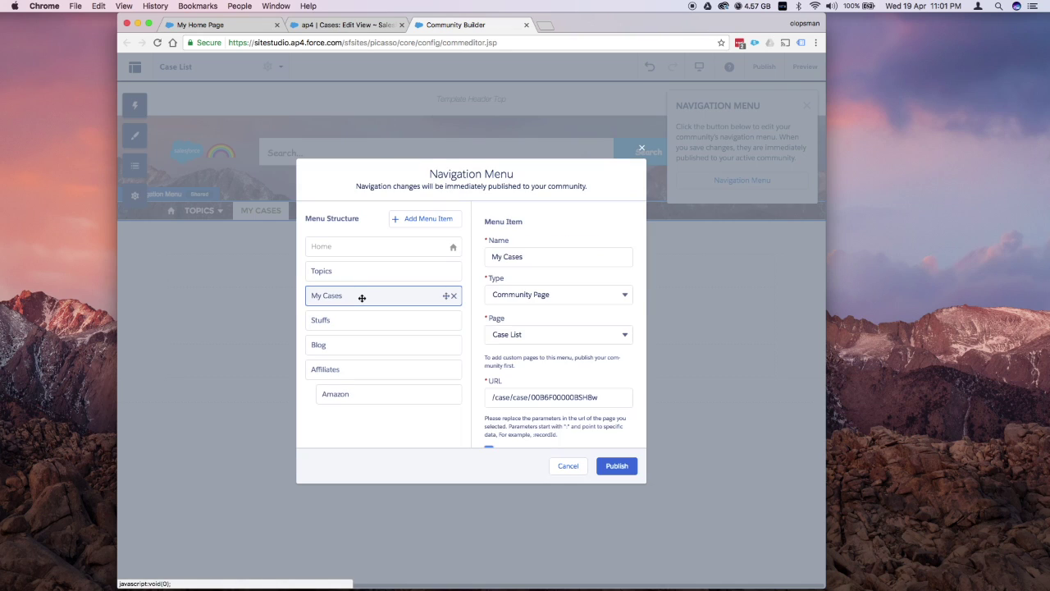
click(514, 397)
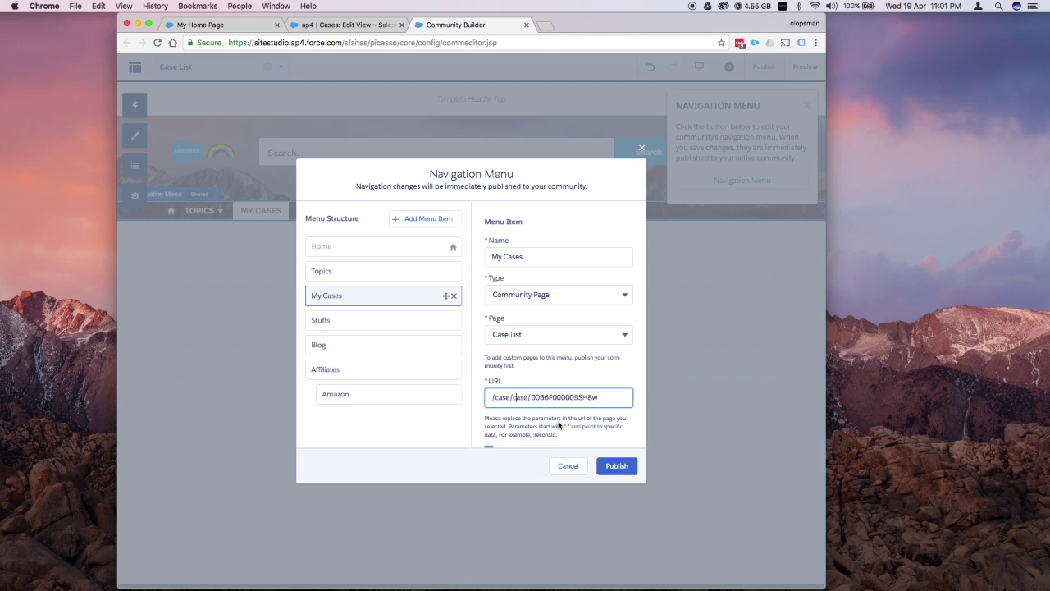
click(515, 397)
key(BackSpace)
text(C)
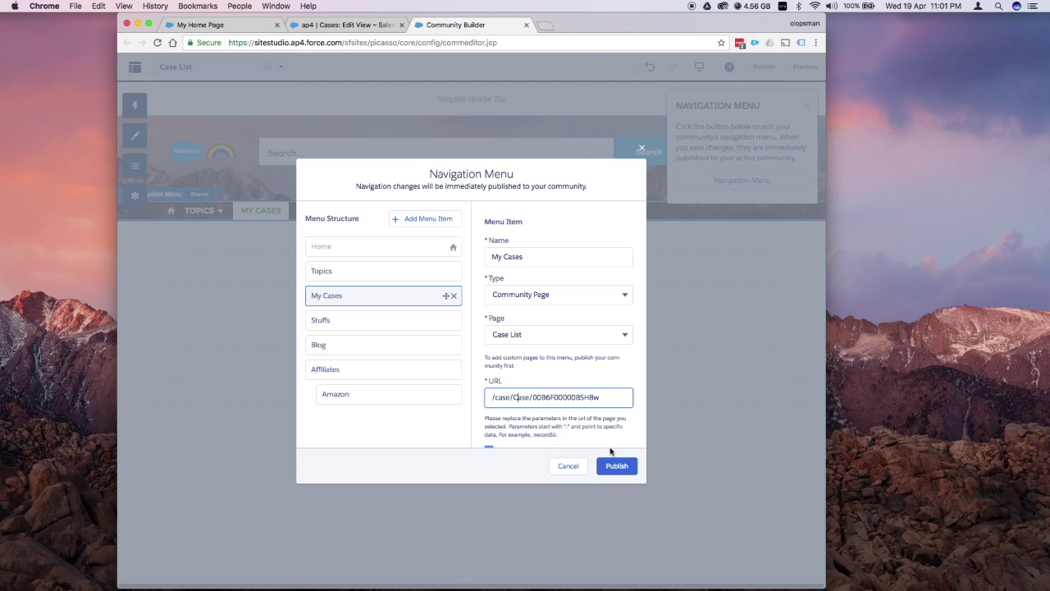
click(615, 467)
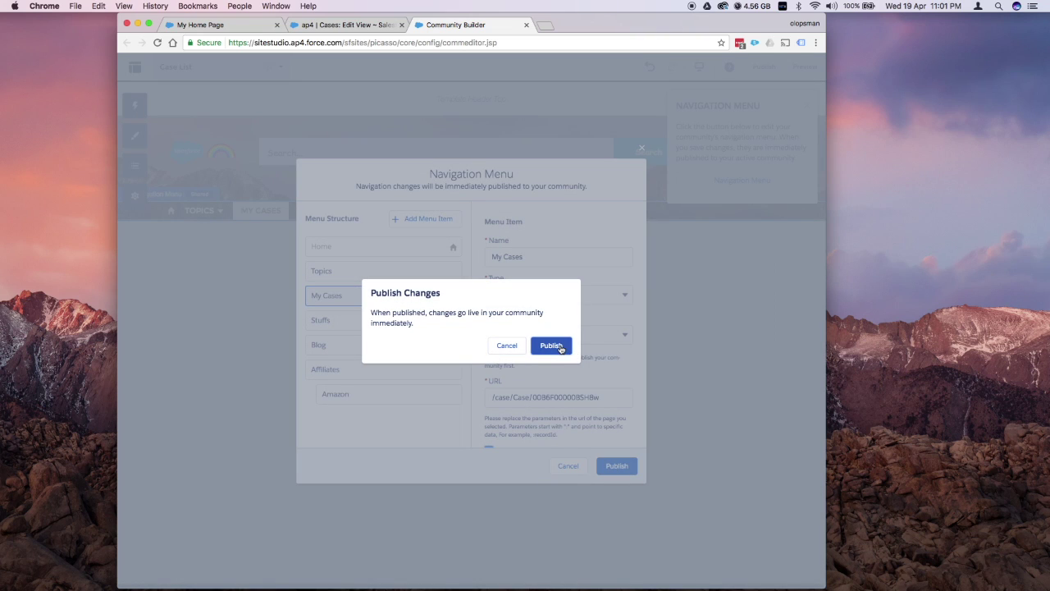
click(551, 345)
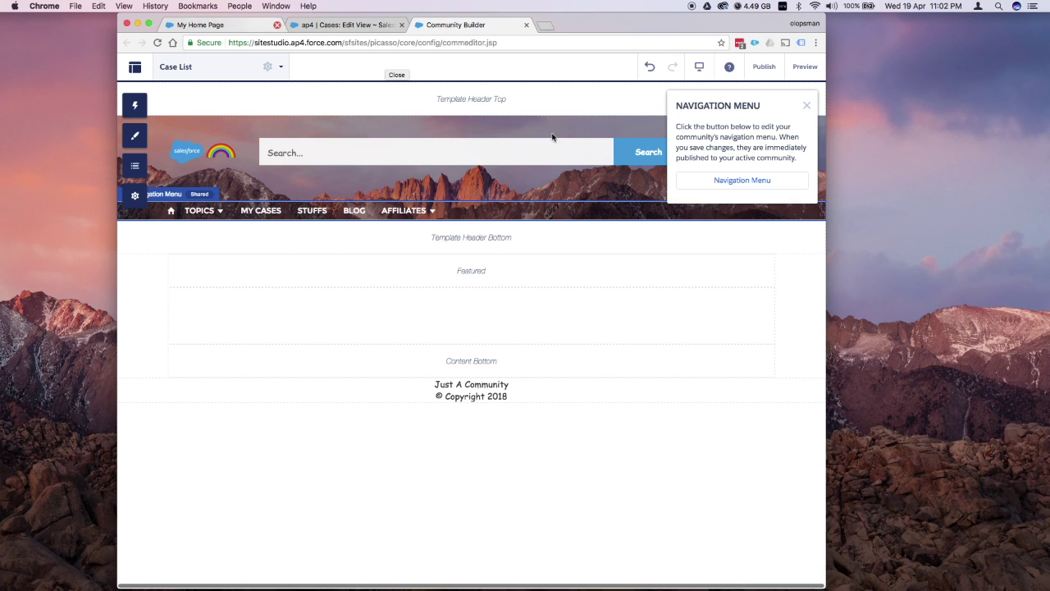
Preview the community and follow the My Cases link to check it opens My Open Cases.
click(807, 106)
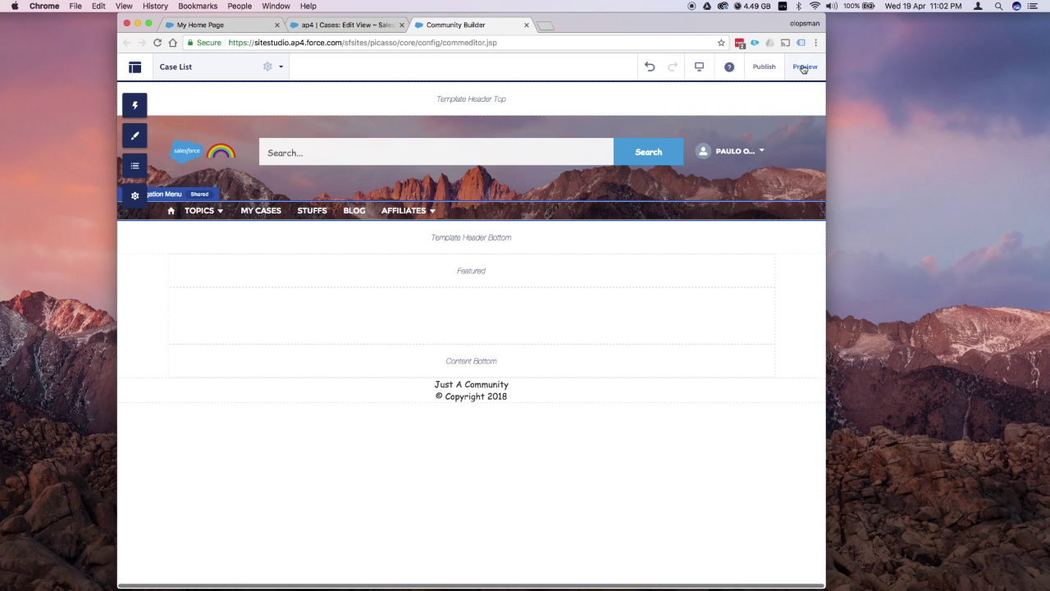
click(805, 67)
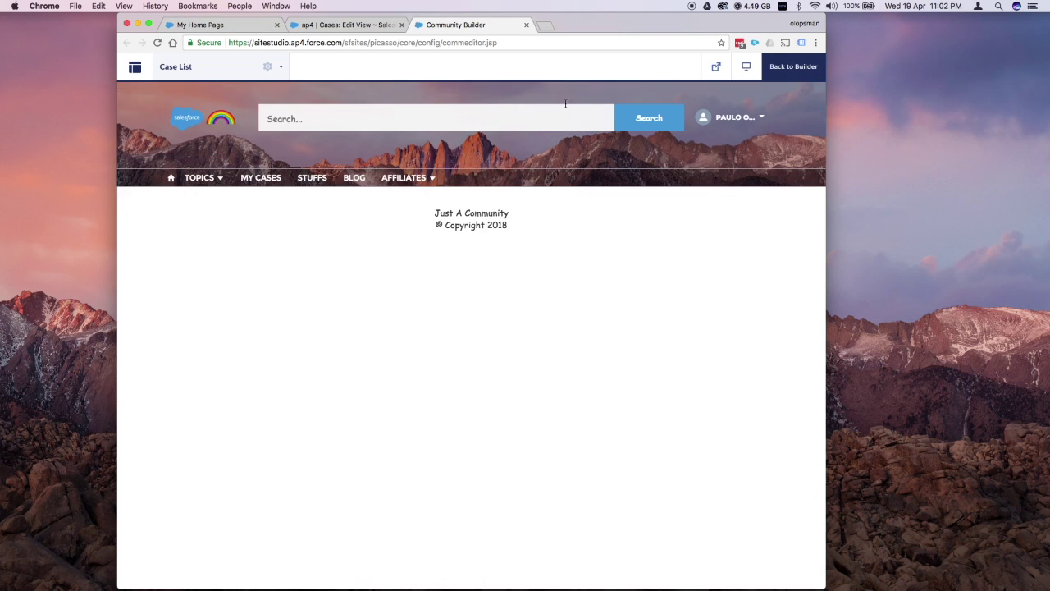
click(261, 178)
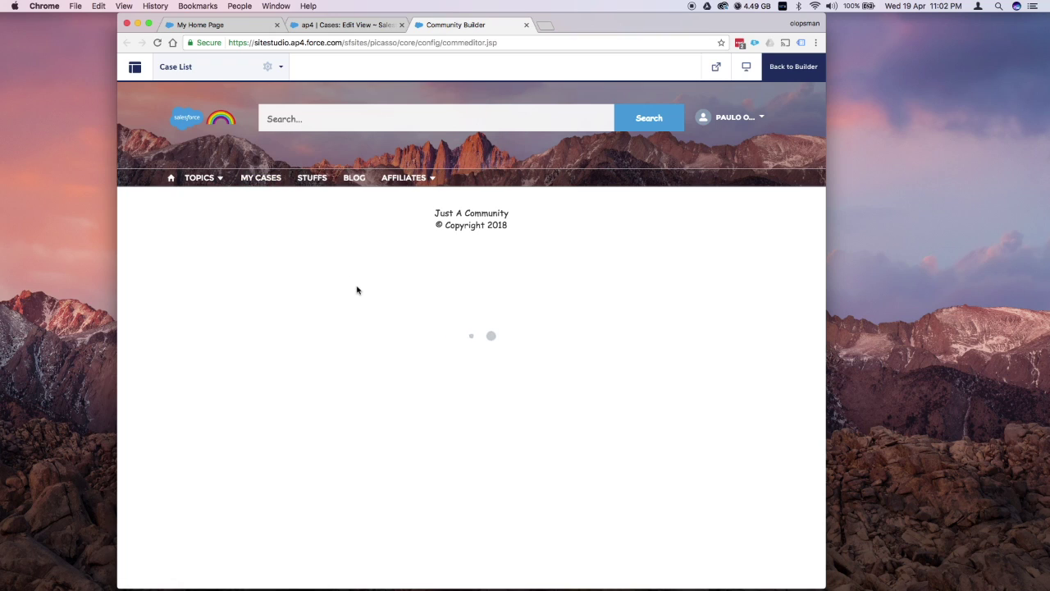